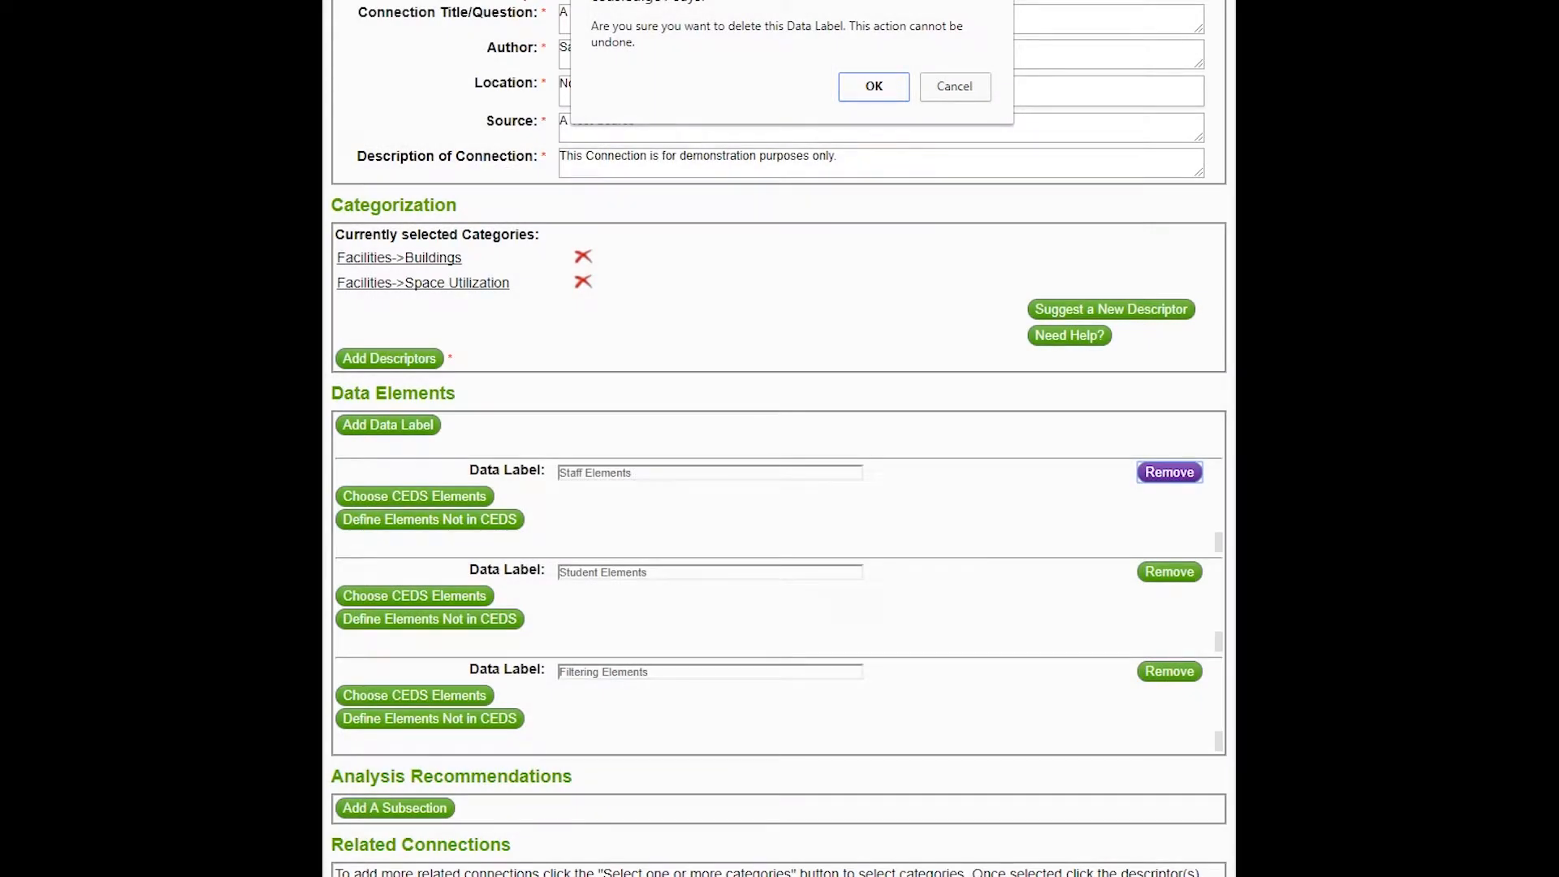
Delete the Staff Elements data label and move the Filtering Elements label above Student Elements
{"action": "key", "text": "Return"}
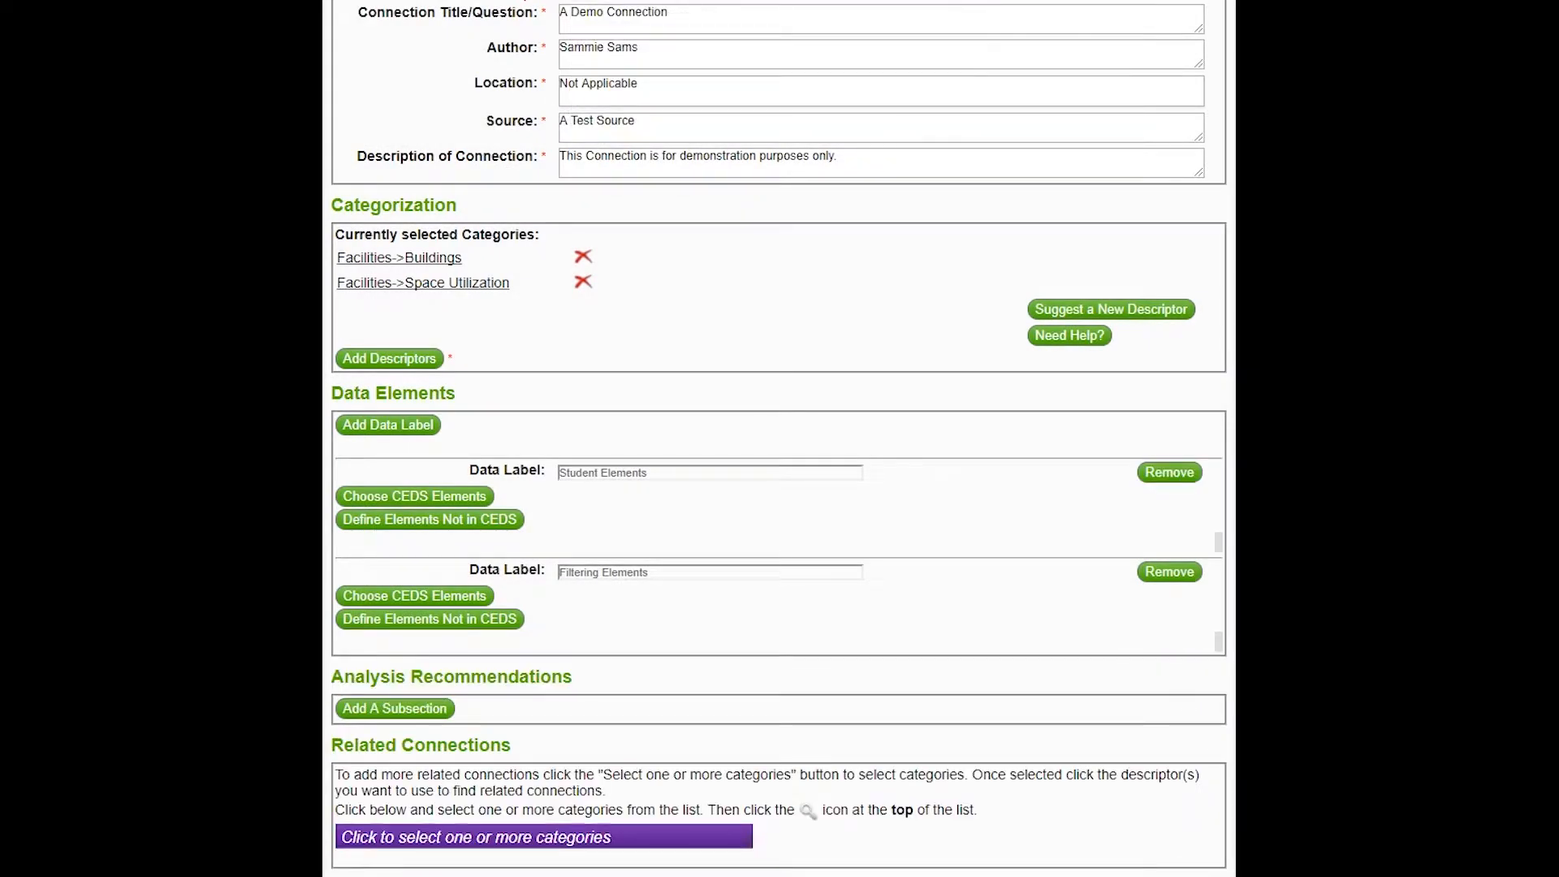
{"action": "scroll", "coordinate": [881, 128], "scroll_direction": "up", "scroll_amount": 3}
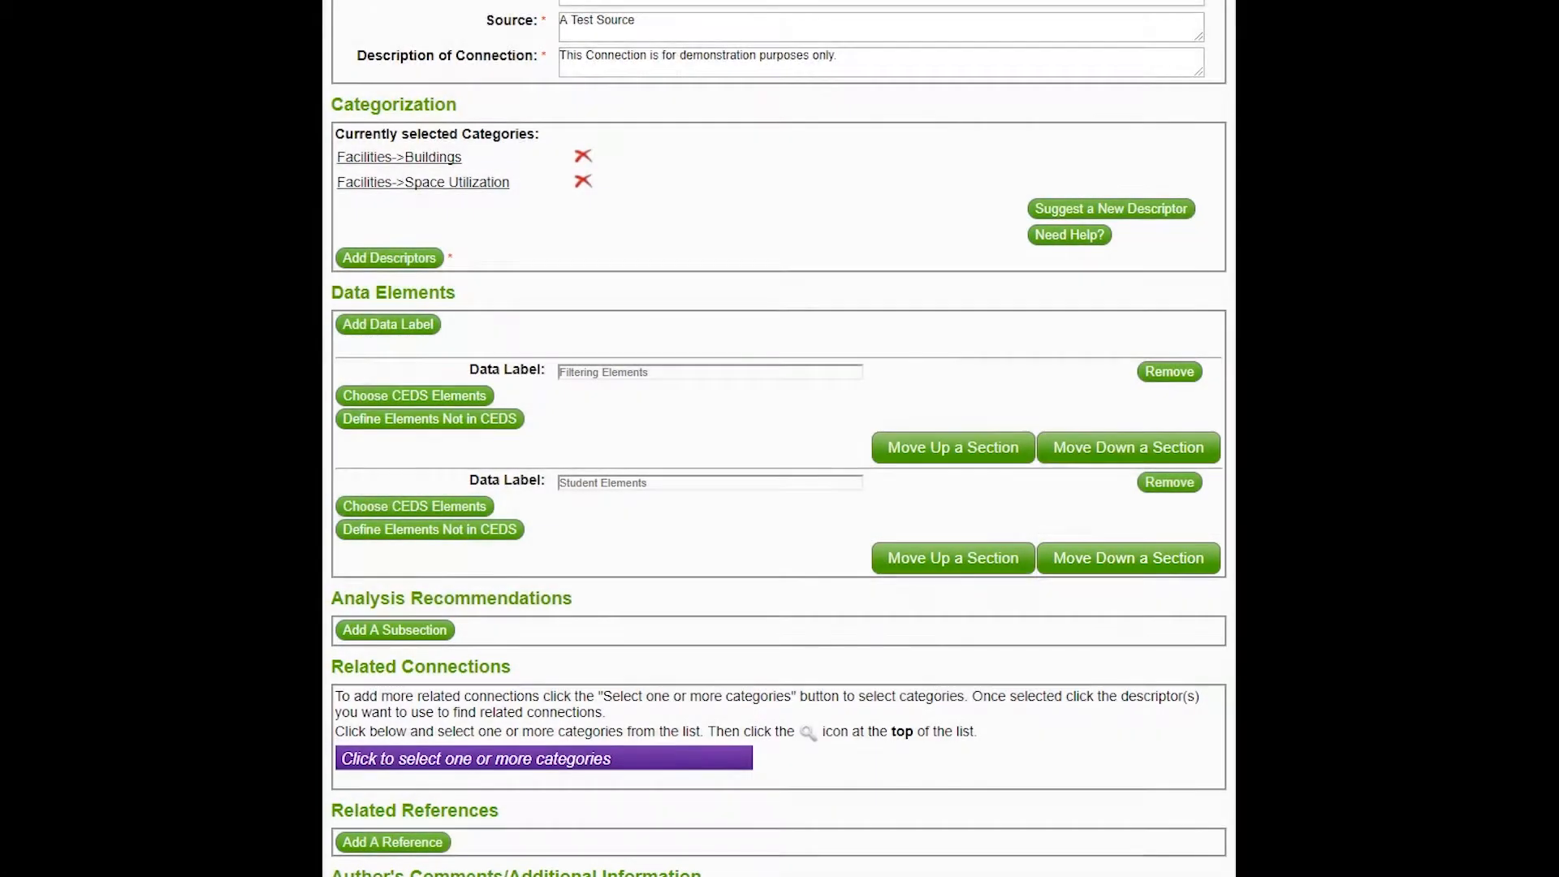
{"action": "scroll", "coordinate": [778, 439], "scroll_direction": "down", "scroll_amount": 1}
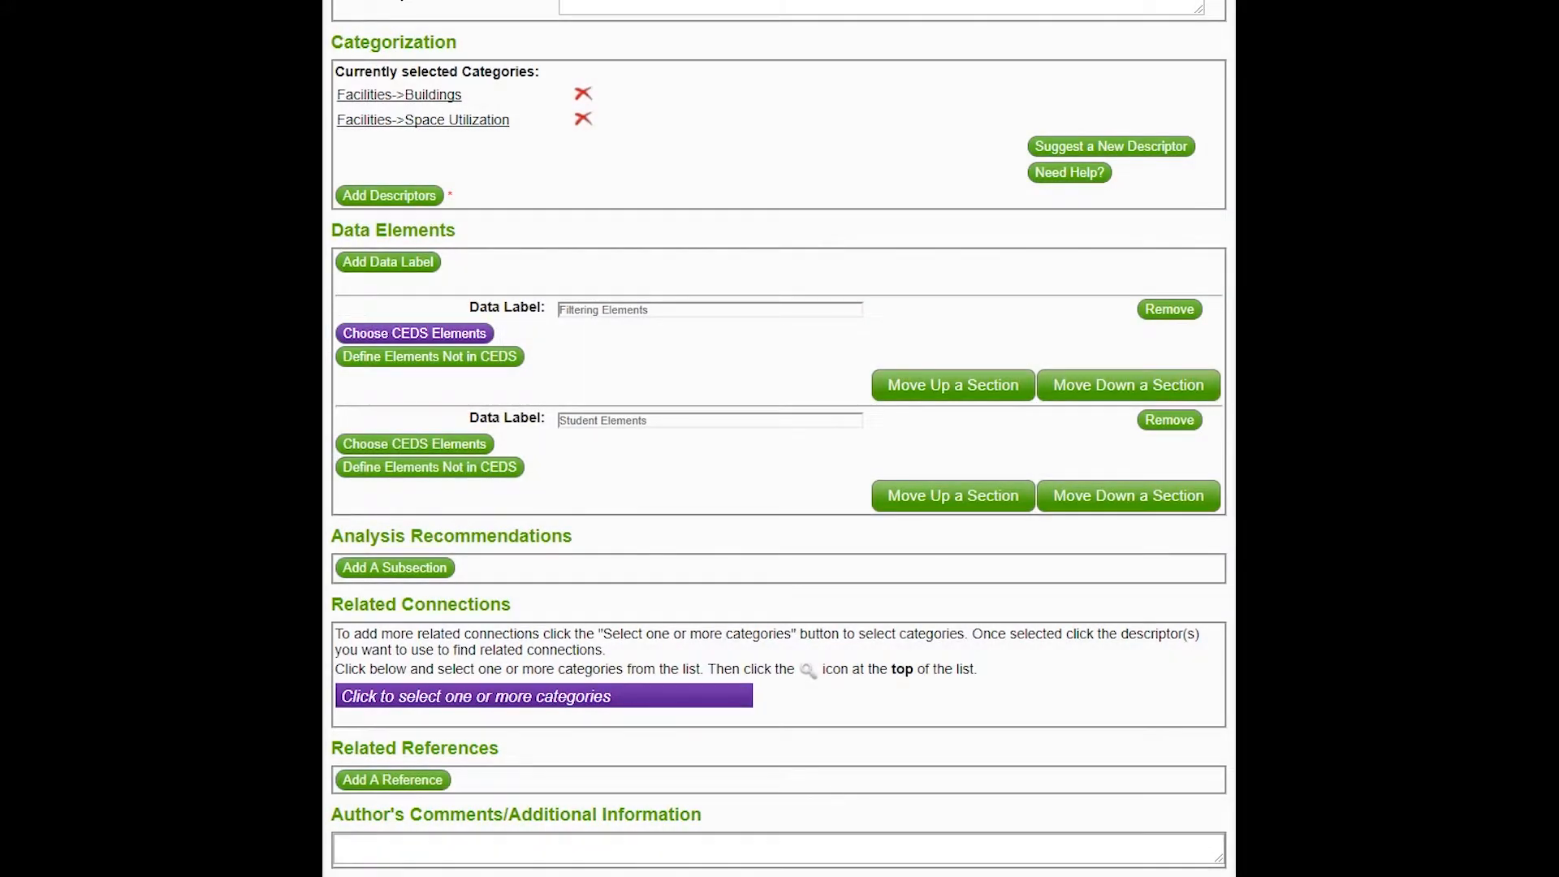
Open the CEDS element chooser for the Filtering Elements label and expand K12, K12 School and Identification
{"action": "left_click", "coordinate": [415, 333]}
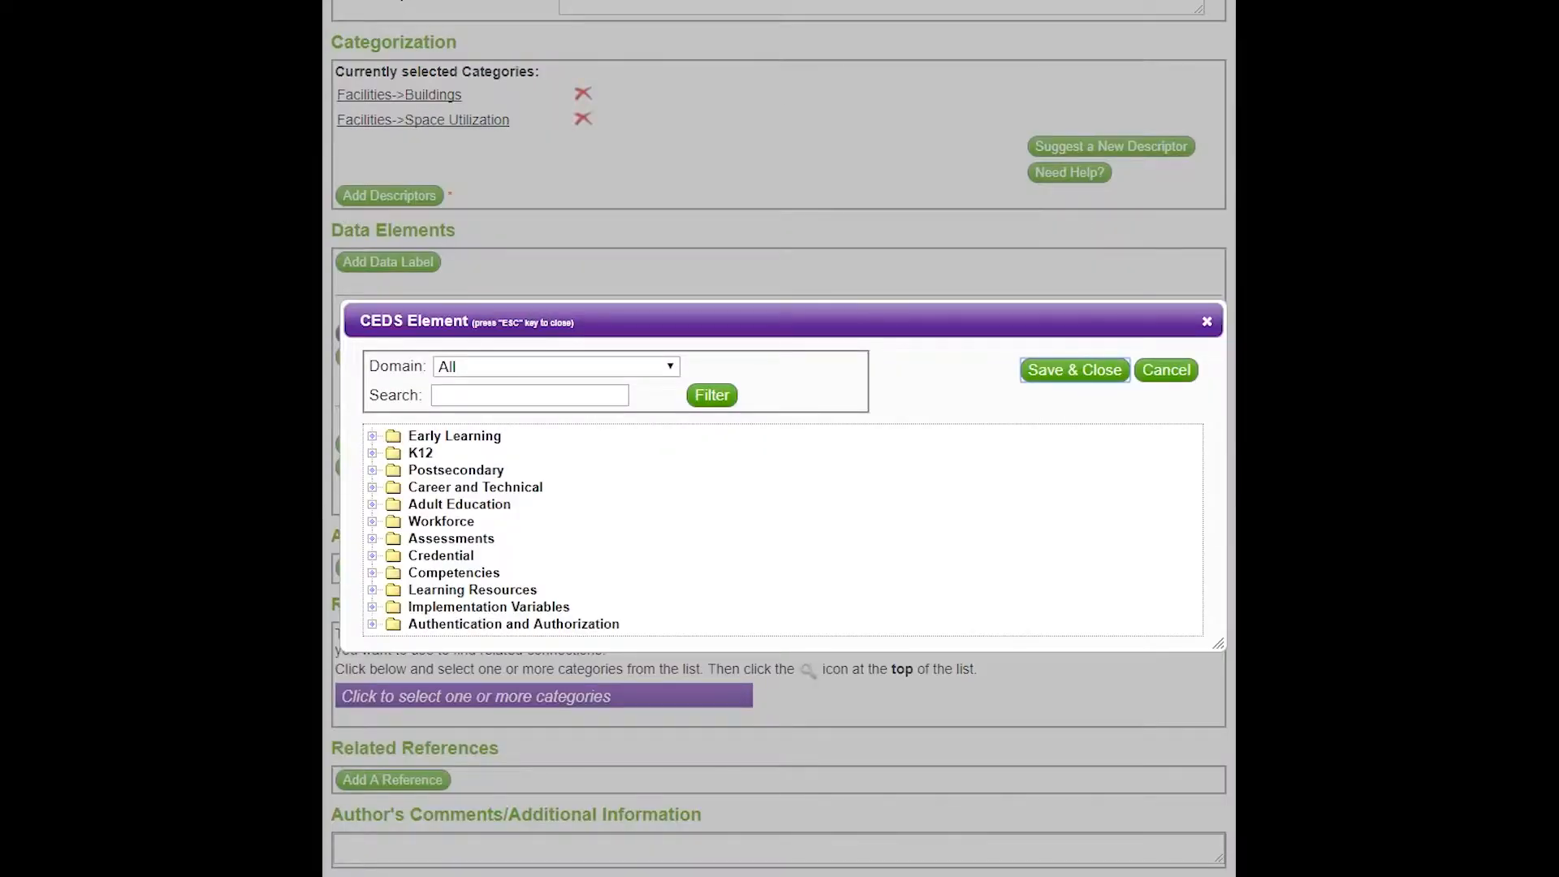
{"action": "left_click", "coordinate": [556, 366]}
{"action": "left_click", "coordinate": [452, 421]}
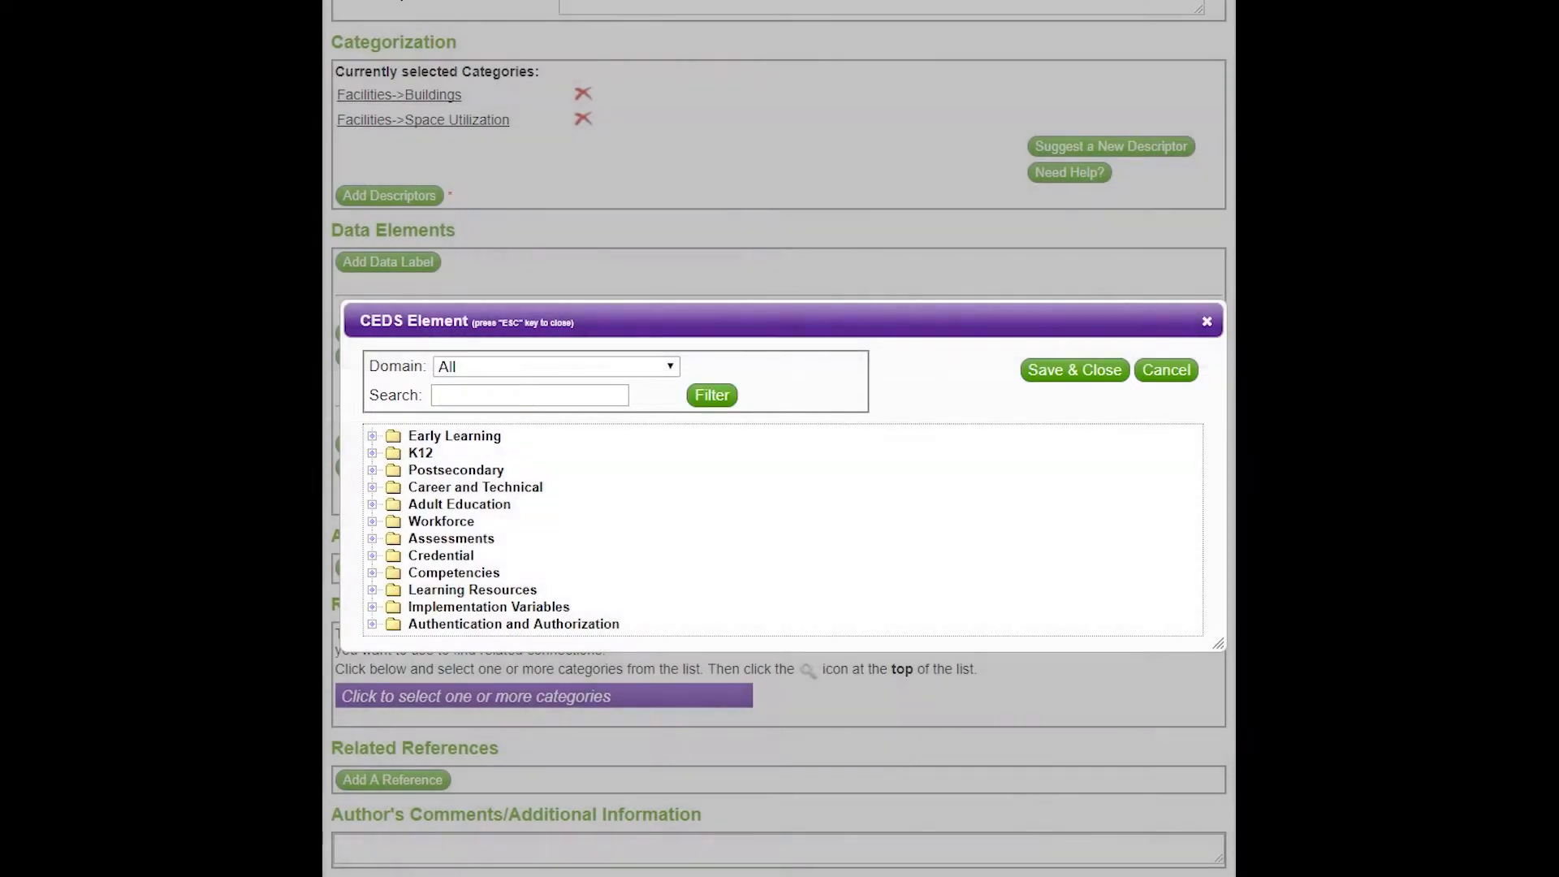
{"action": "left_click", "coordinate": [420, 452]}
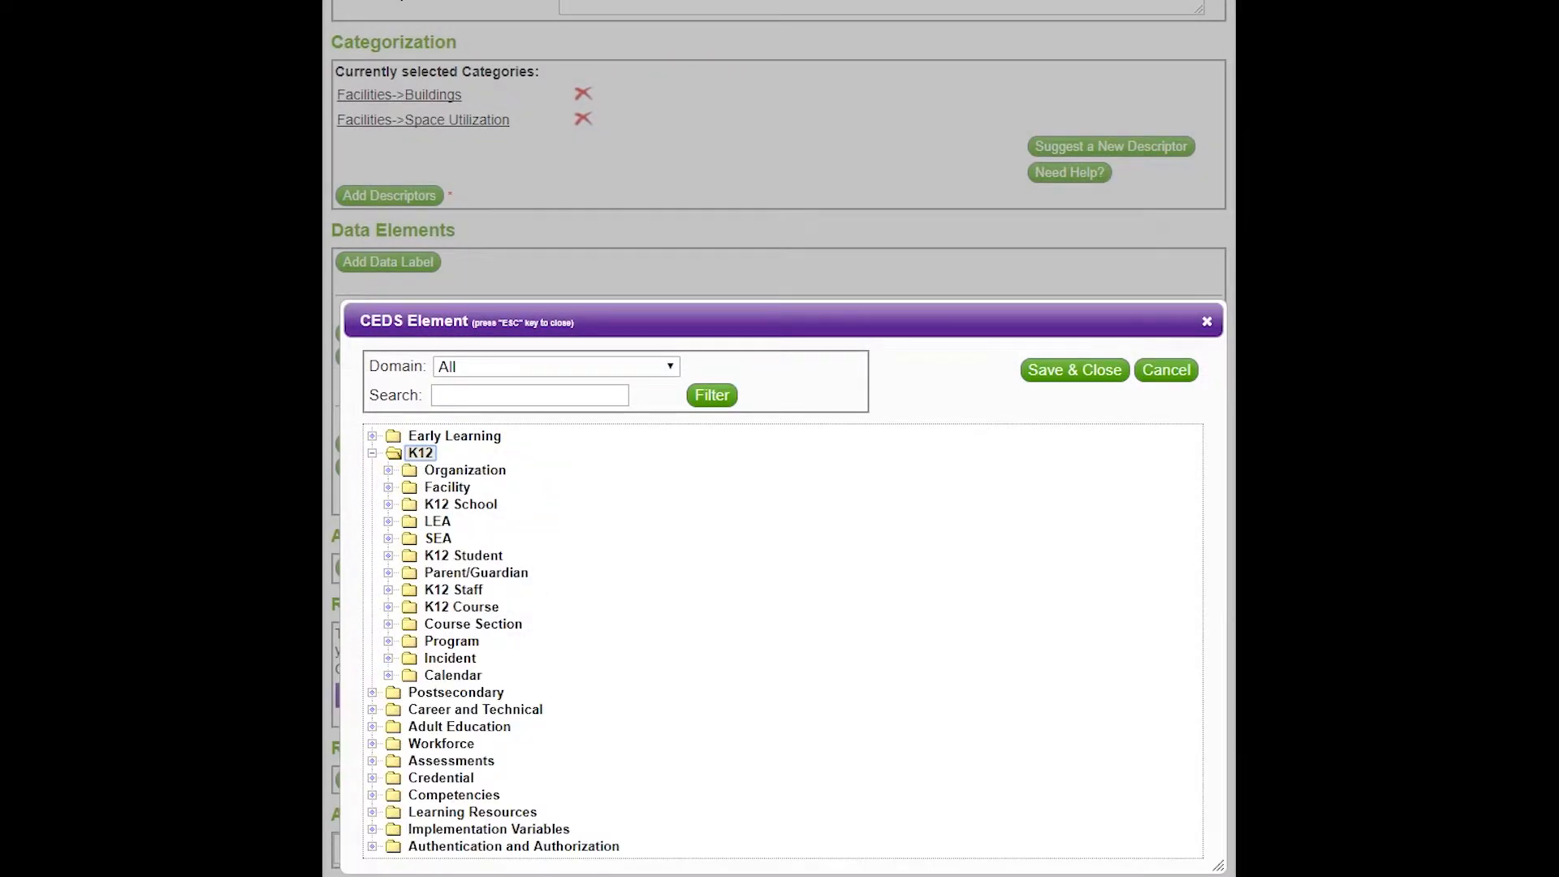
{"action": "left_click", "coordinate": [460, 504]}
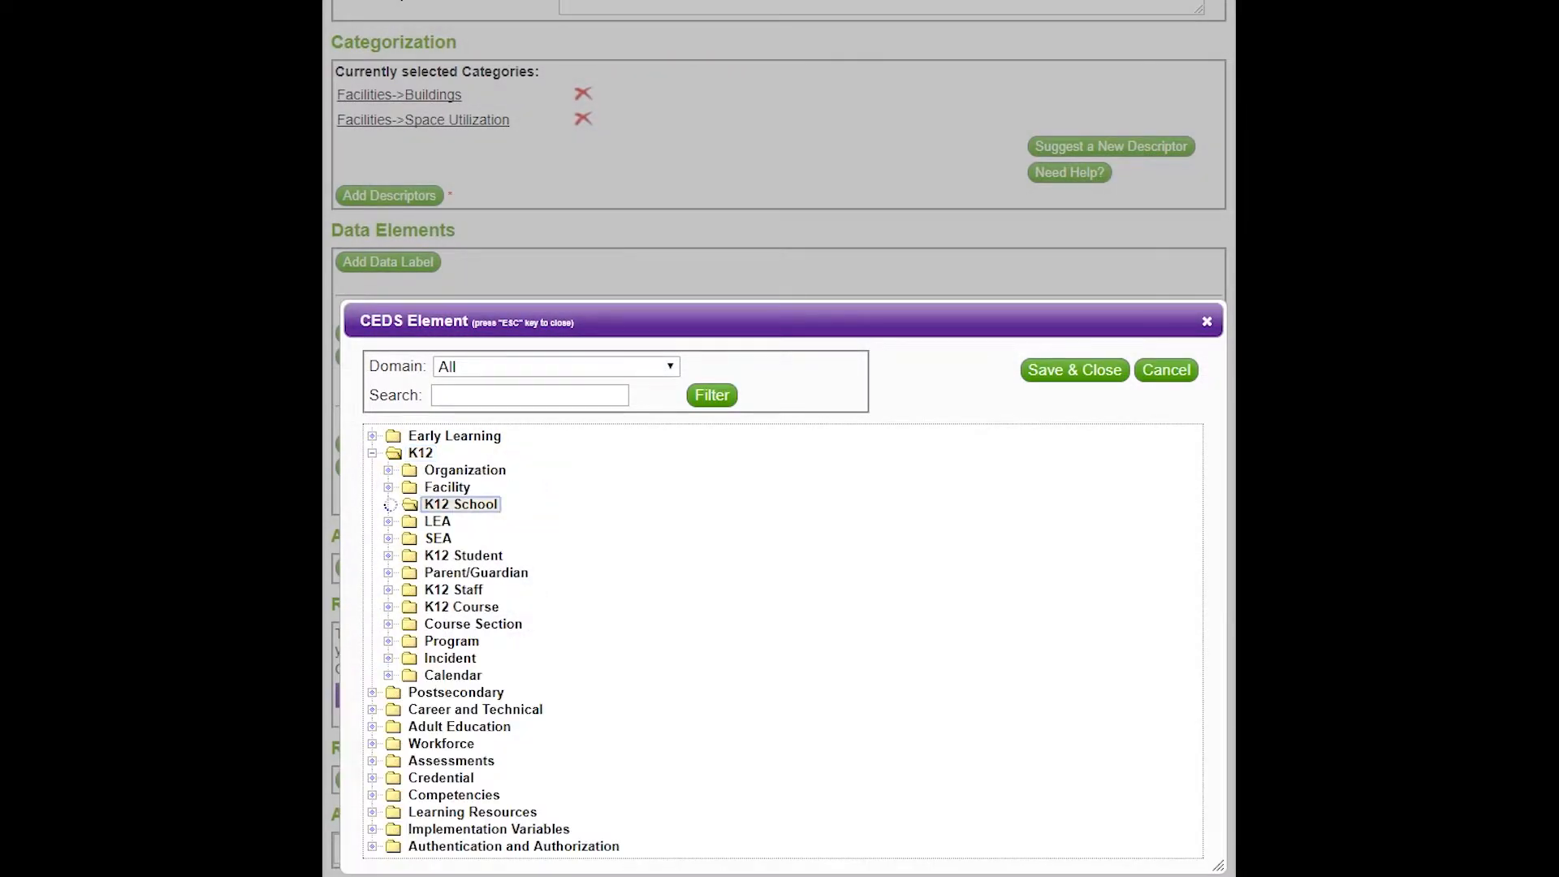
{"action": "left_click", "coordinate": [481, 556]}
{"action": "scroll", "coordinate": [481, 556], "scroll_direction": "down", "scroll_amount": 2}
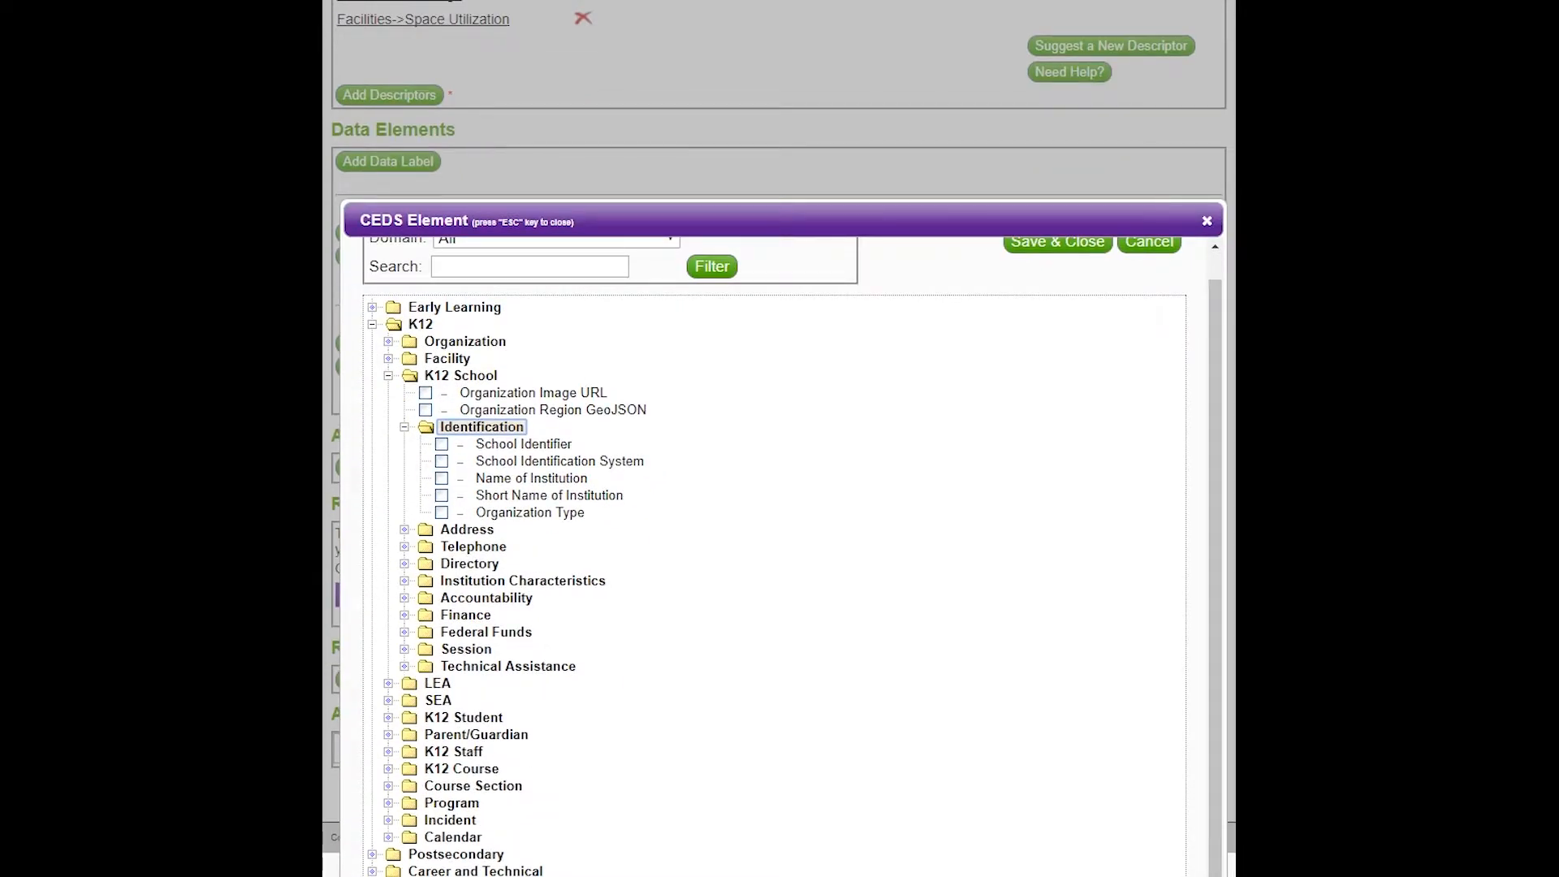
Review the School Identifier element's details, including definition, format, usage notes and related topics, and close them
{"action": "left_click", "coordinate": [524, 444]}
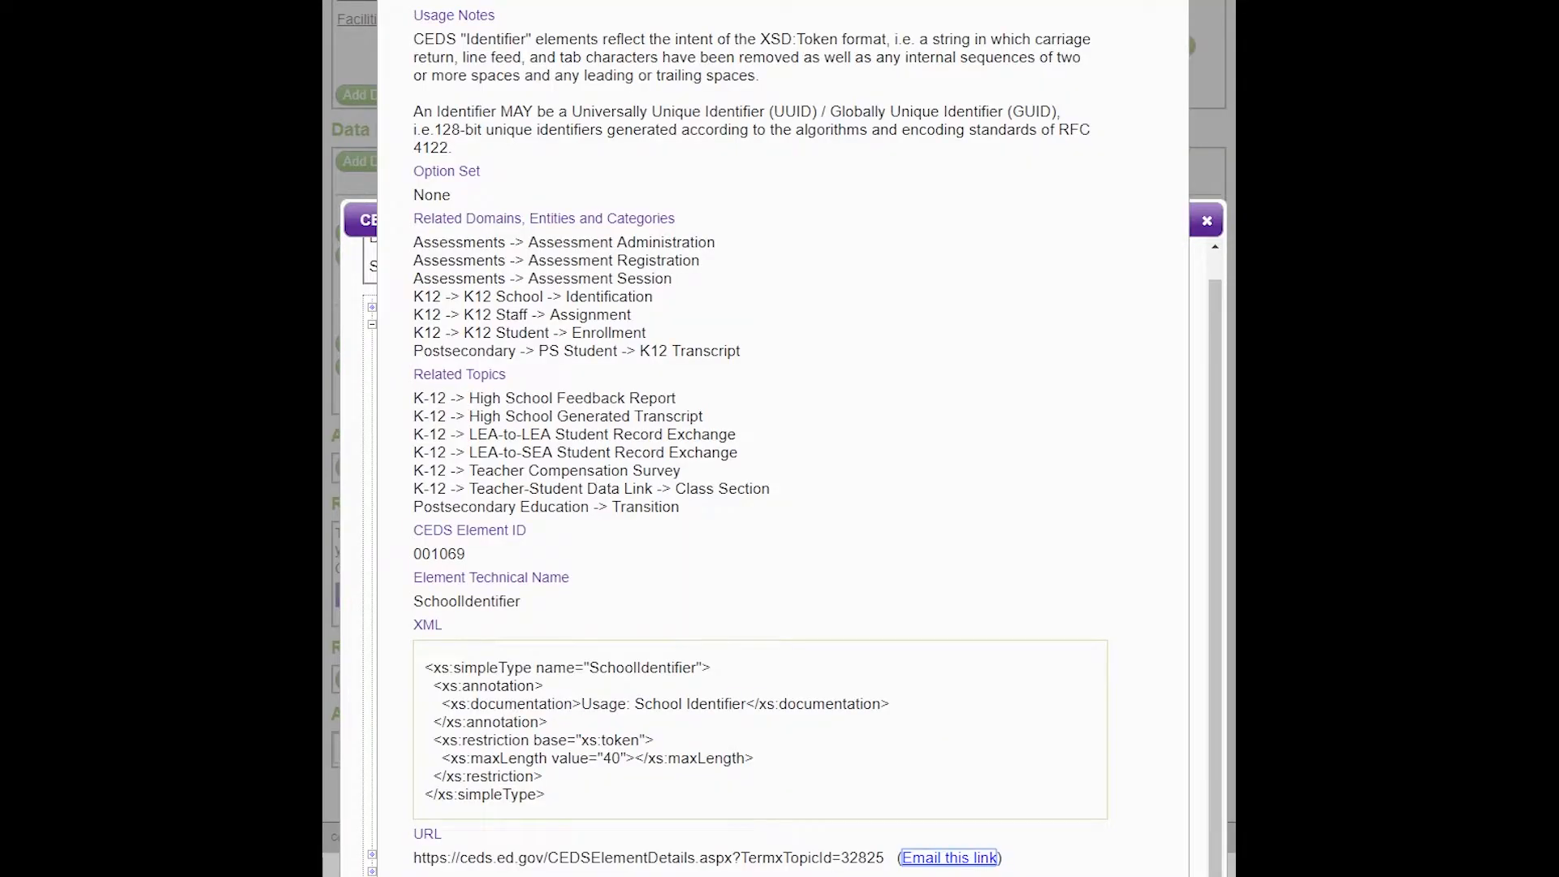
{"action": "scroll", "coordinate": [780, 438], "scroll_direction": "up", "scroll_amount": 4}
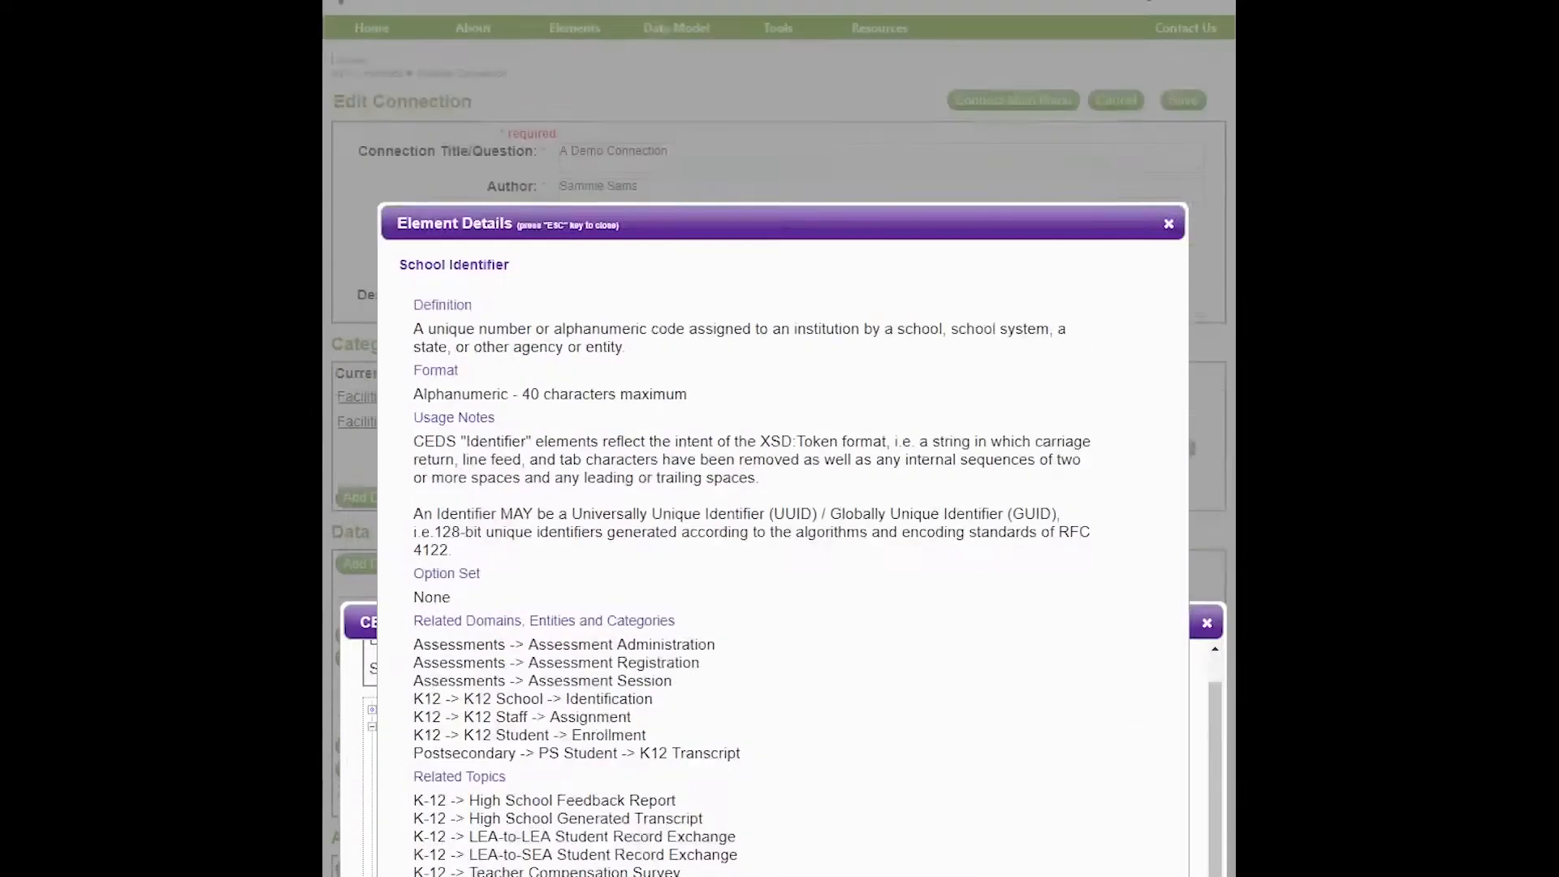
{"action": "scroll", "coordinate": [779, 439], "scroll_direction": "down", "scroll_amount": 1}
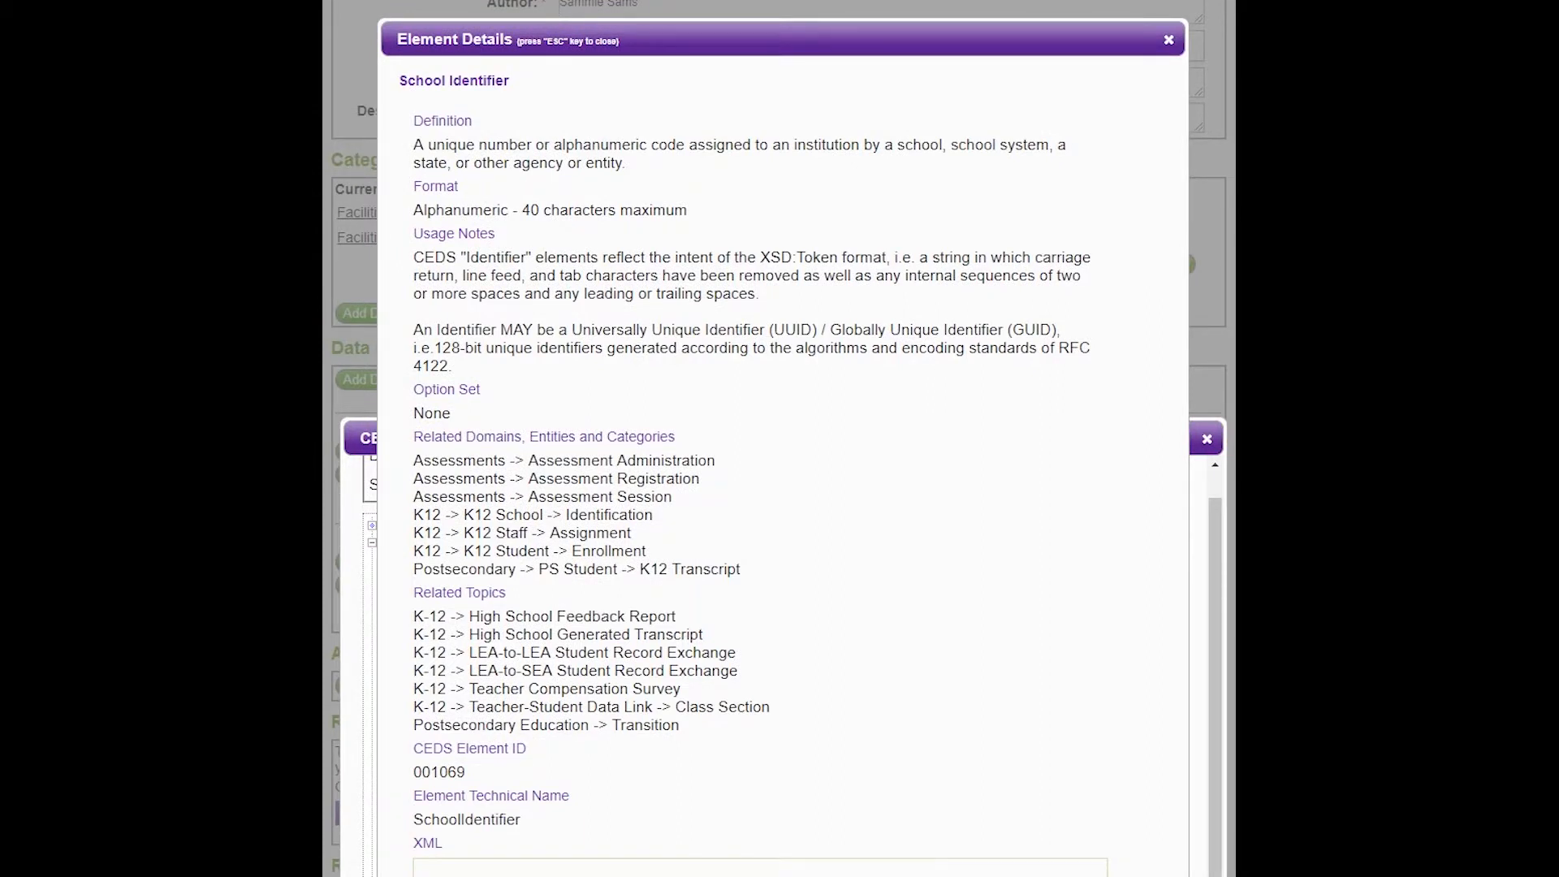
{"action": "scroll", "coordinate": [780, 439], "scroll_direction": "down", "scroll_amount": 4}
{"action": "left_click", "coordinate": [1127, 831]}
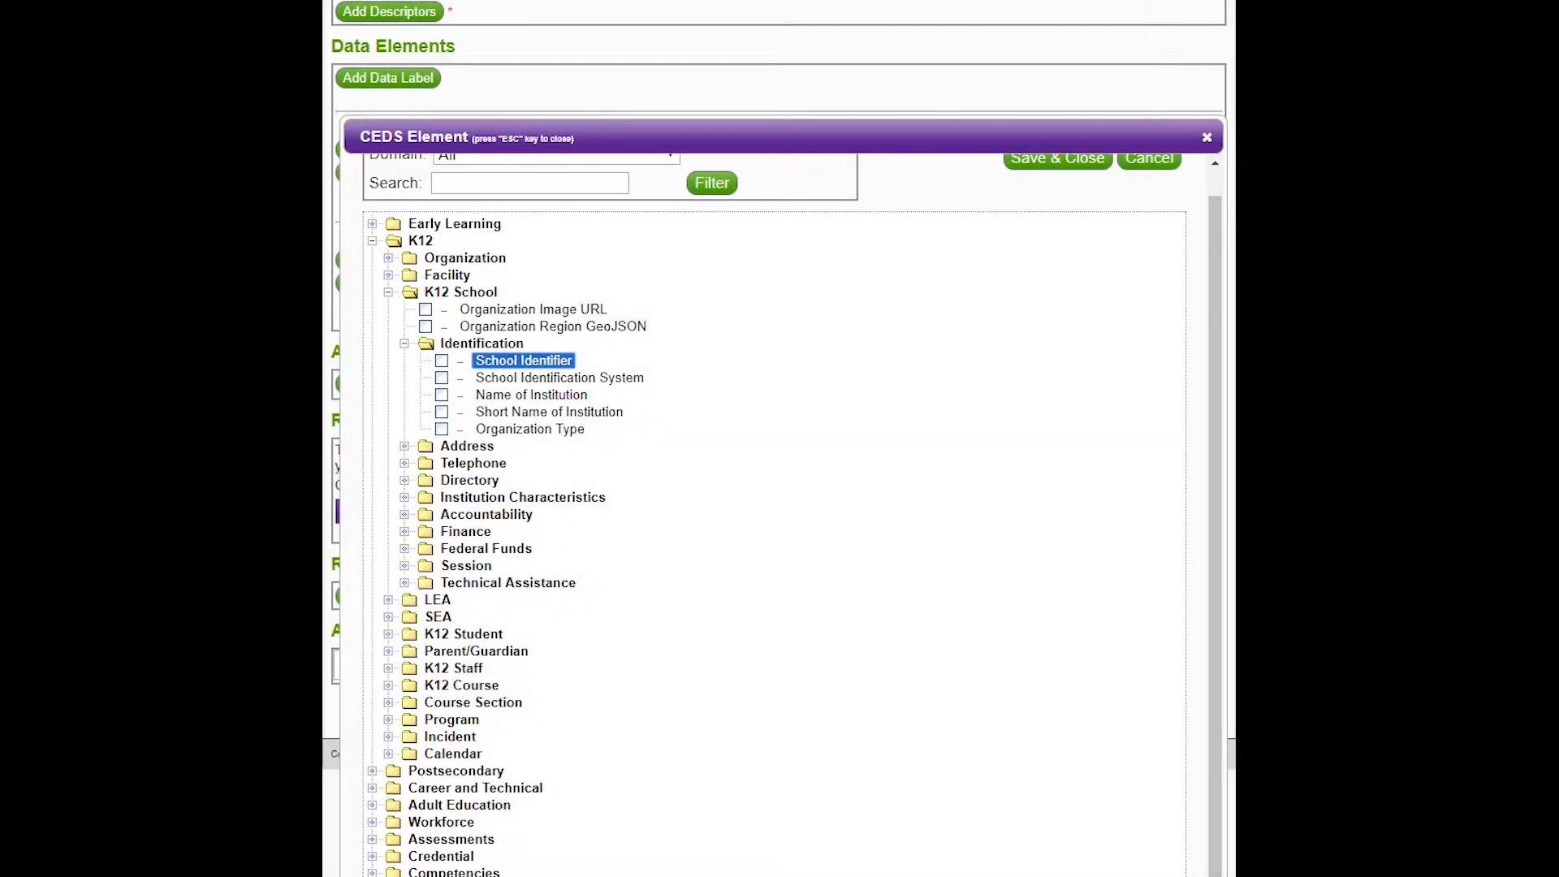
Add School Identifier, School Identification System and Name of Institution to the Filtering Elements label and save the selection
{"action": "left_click", "coordinate": [442, 361]}
{"action": "left_click", "coordinate": [442, 377]}
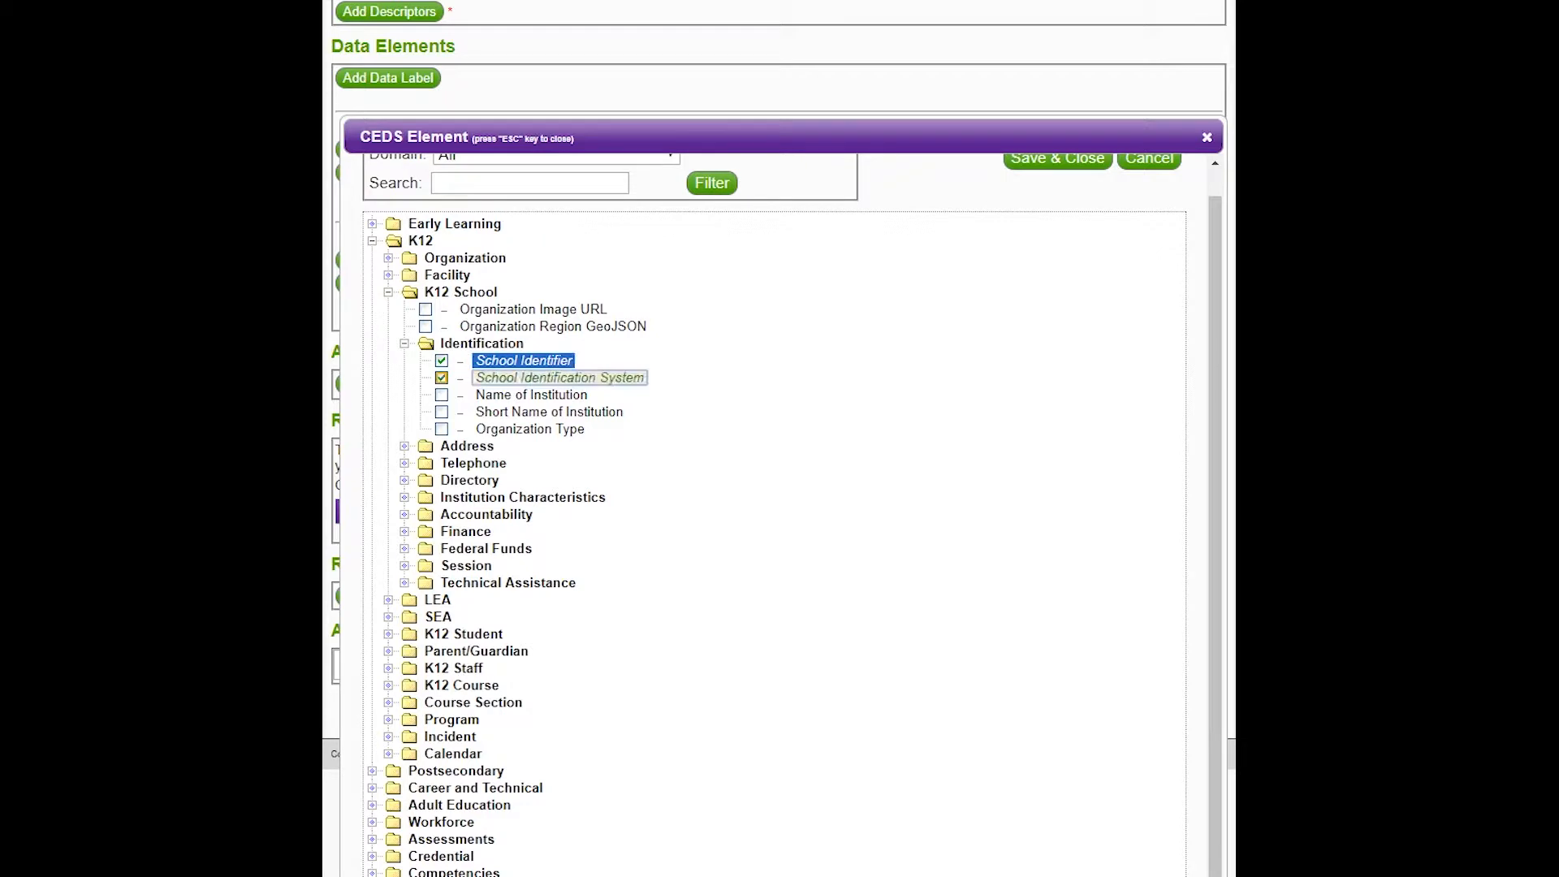
{"action": "left_click", "coordinate": [441, 394]}
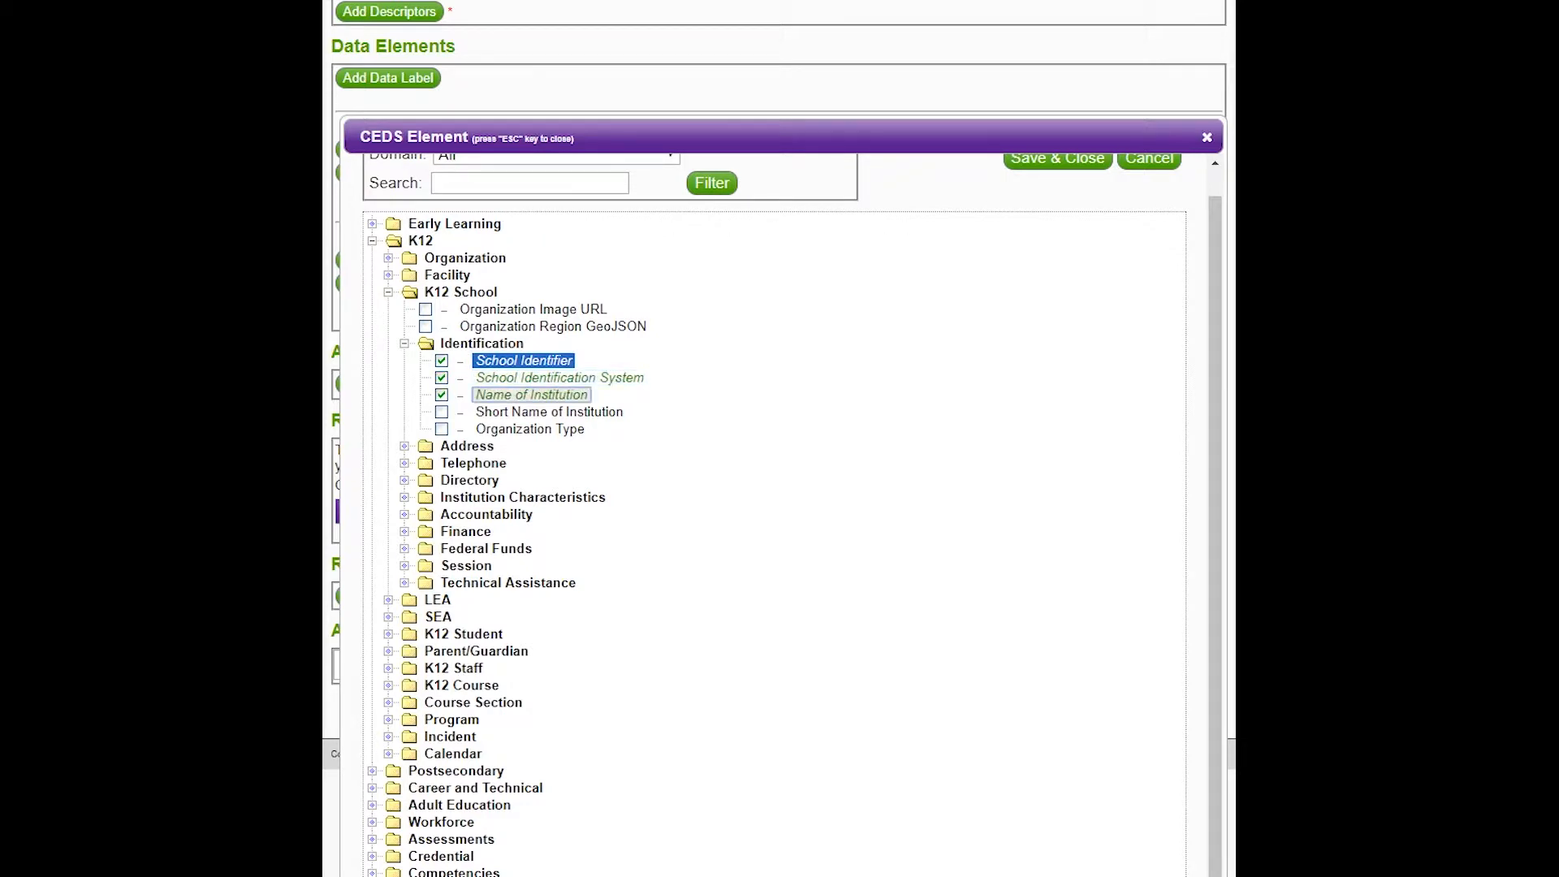
{"action": "scroll", "coordinate": [771, 487], "scroll_direction": "up", "scroll_amount": 2}
{"action": "left_click", "coordinate": [1057, 287]}
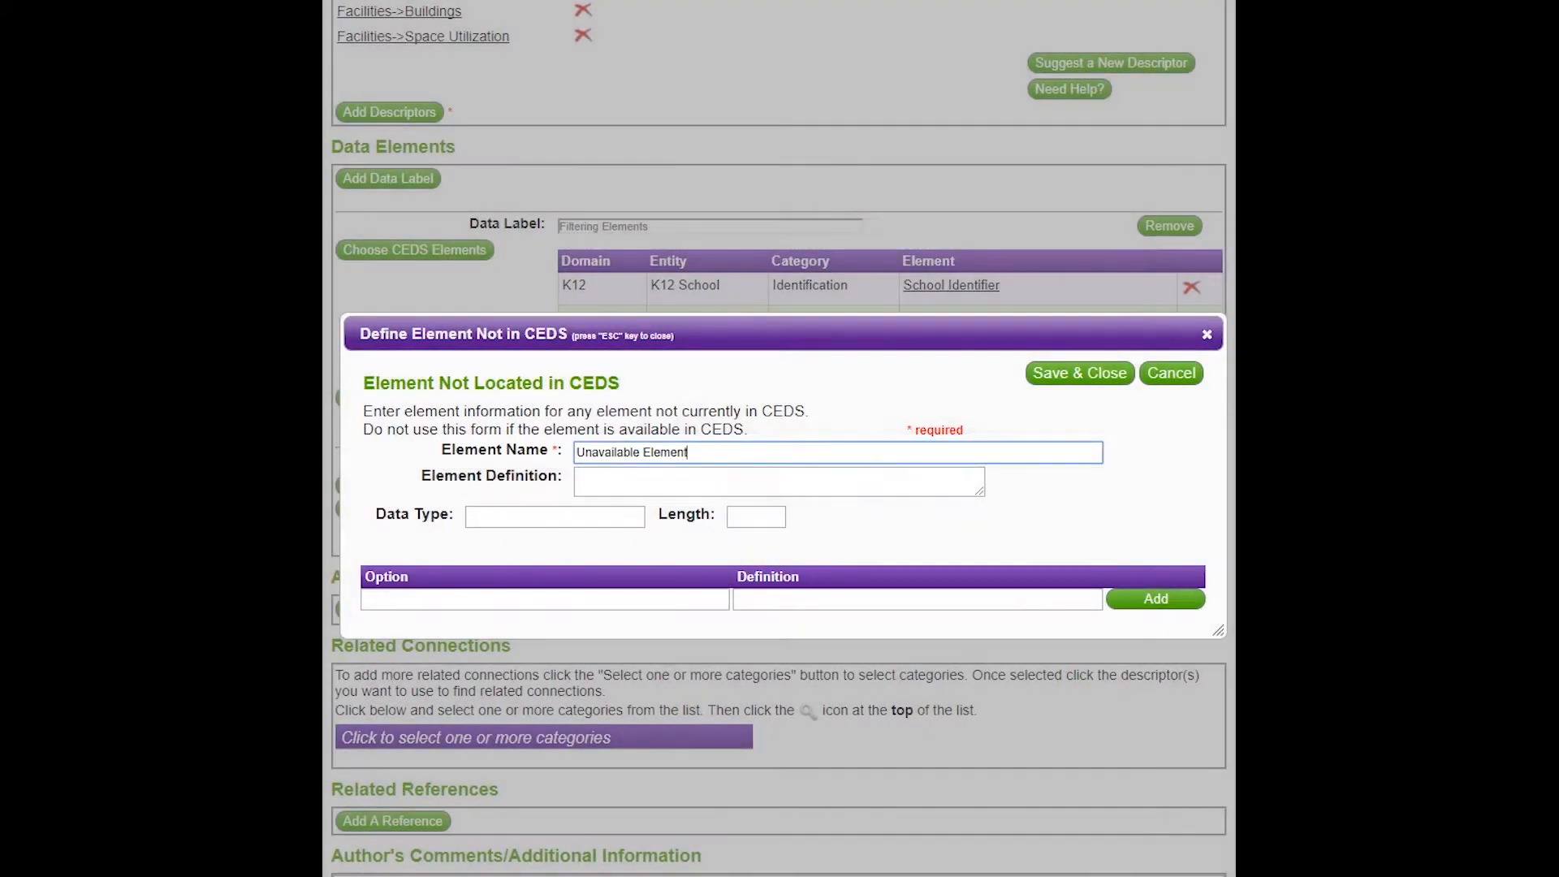
Define a non-CEDS element named Unavailable Element with definition "An element not found in CEDS", data type Numeric and length 5
{"action": "left_click", "coordinate": [578, 476]}
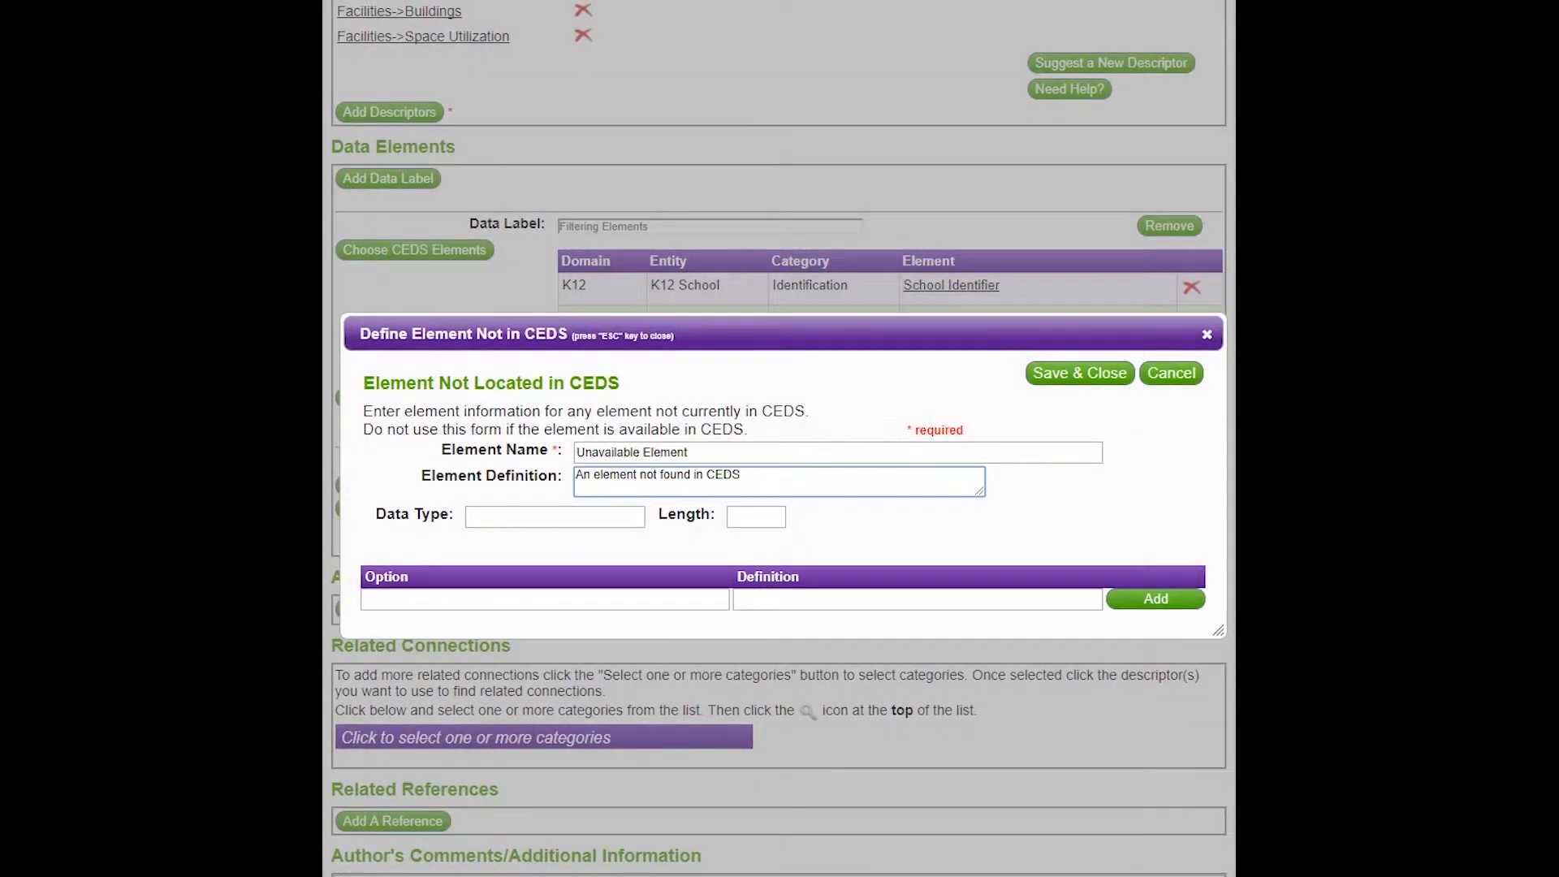
{"action": "left_click", "coordinate": [555, 517]}
{"action": "type", "text": "Numeric"}
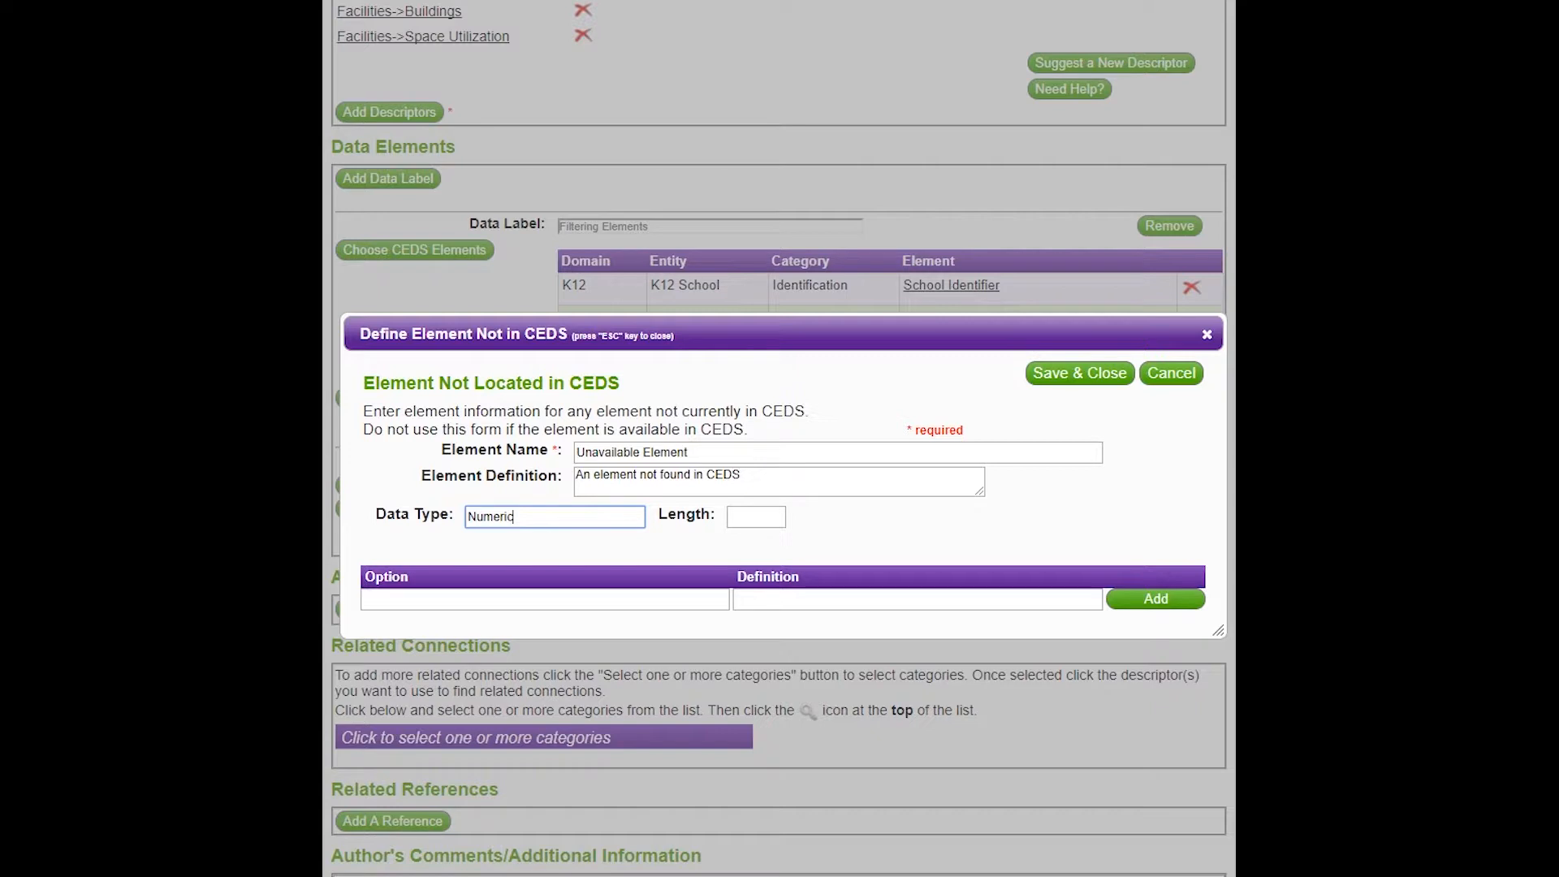
{"action": "left_click", "coordinate": [756, 518]}
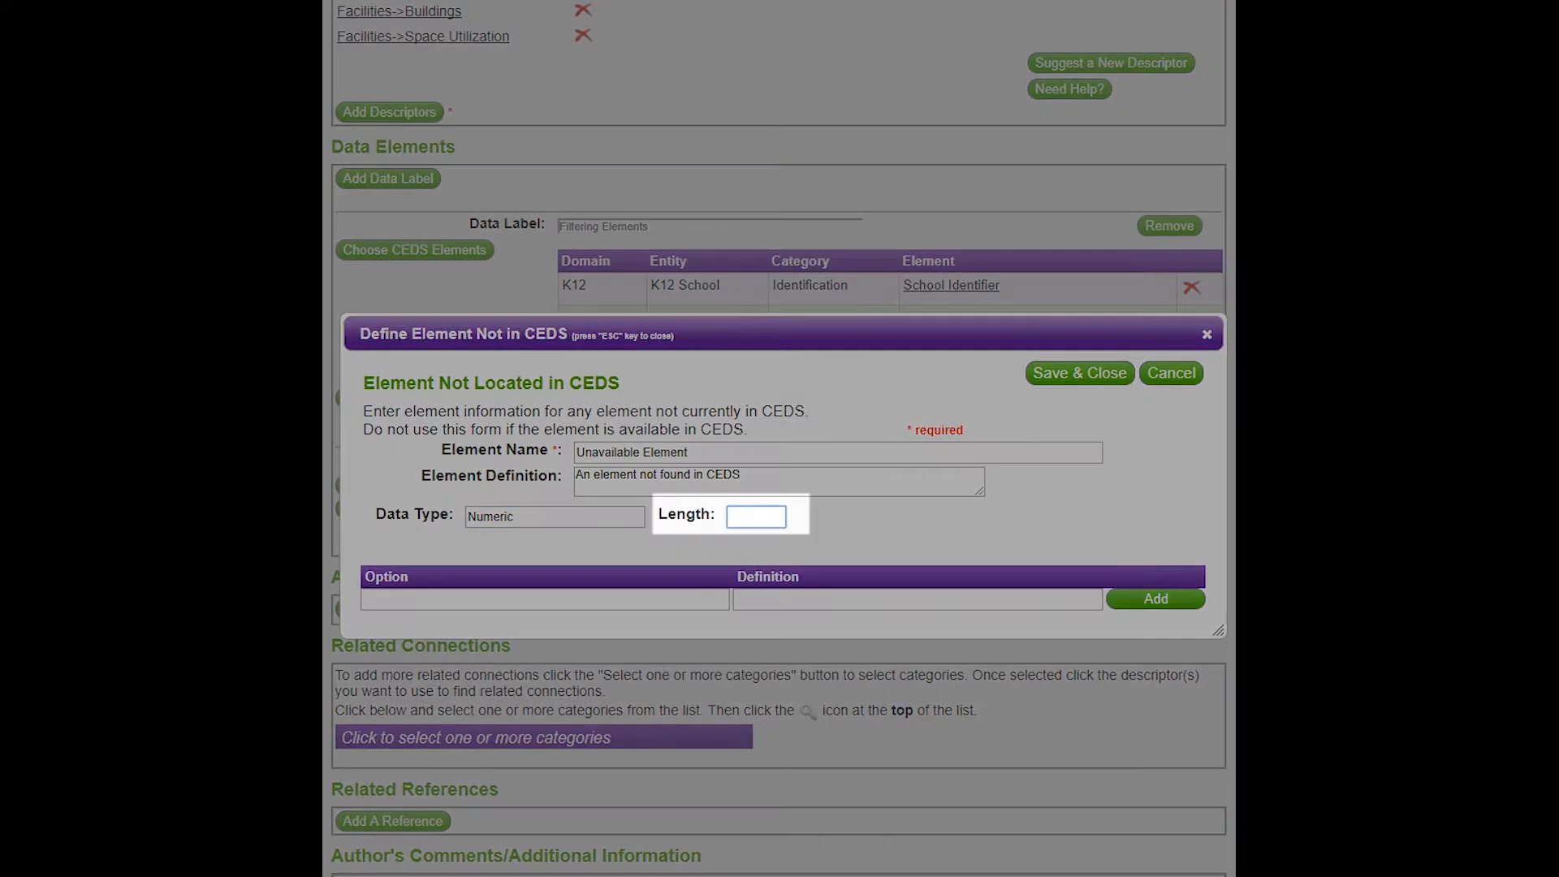
{"action": "type", "text": "5"}
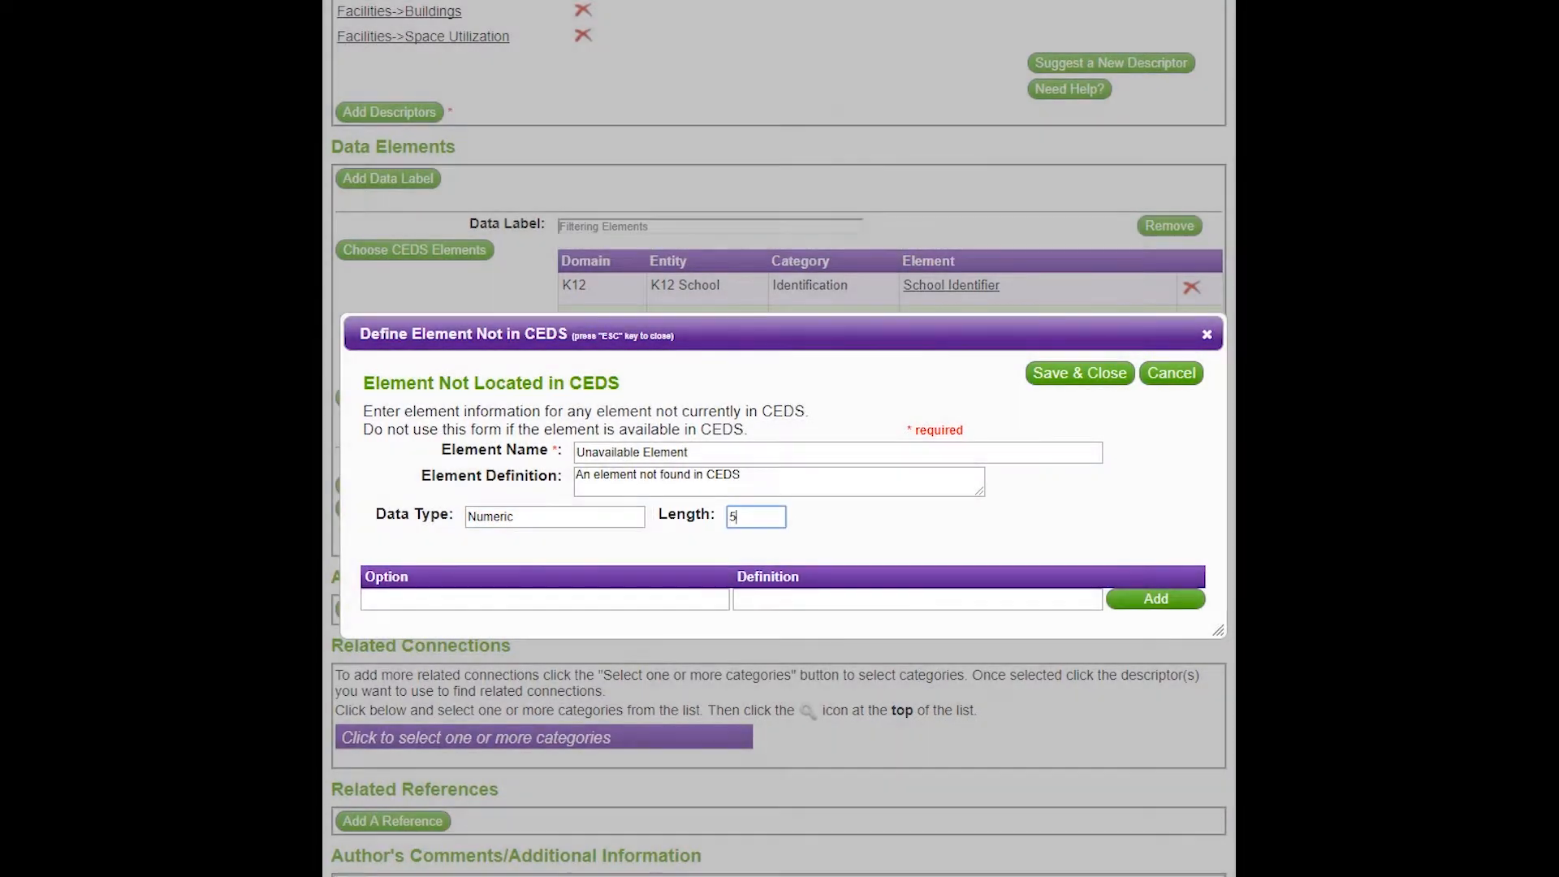
Add the option G with definition Green to the Unavailable Element and save the element
{"action": "left_click", "coordinate": [545, 599]}
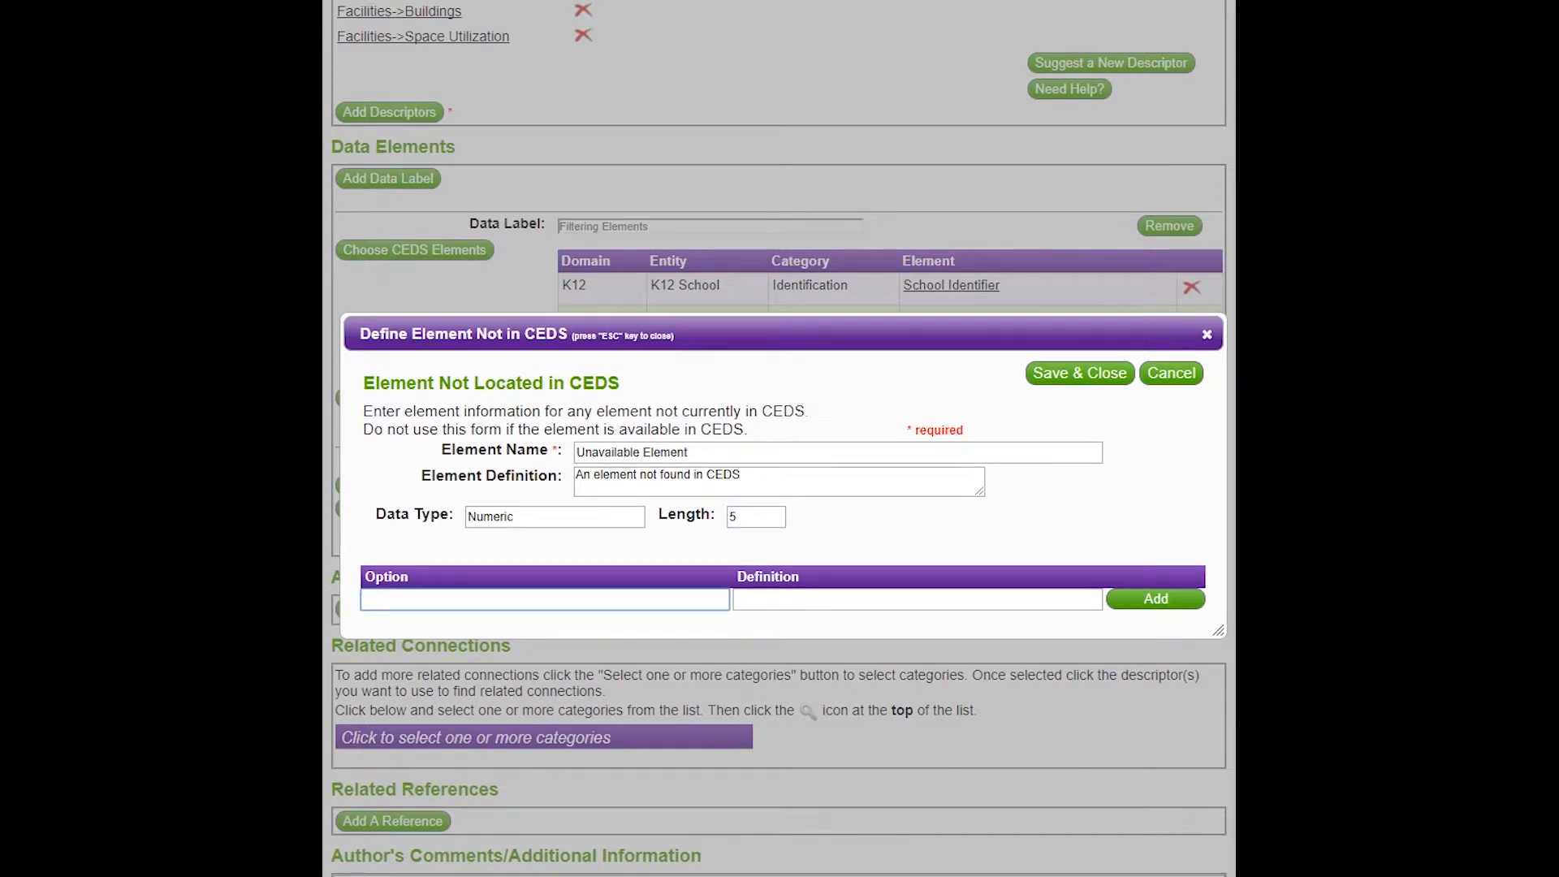
{"action": "type", "text": "G"}
{"action": "key", "text": "Tab"}
{"action": "type", "text": "Green"}
{"action": "key", "text": "Tab"}
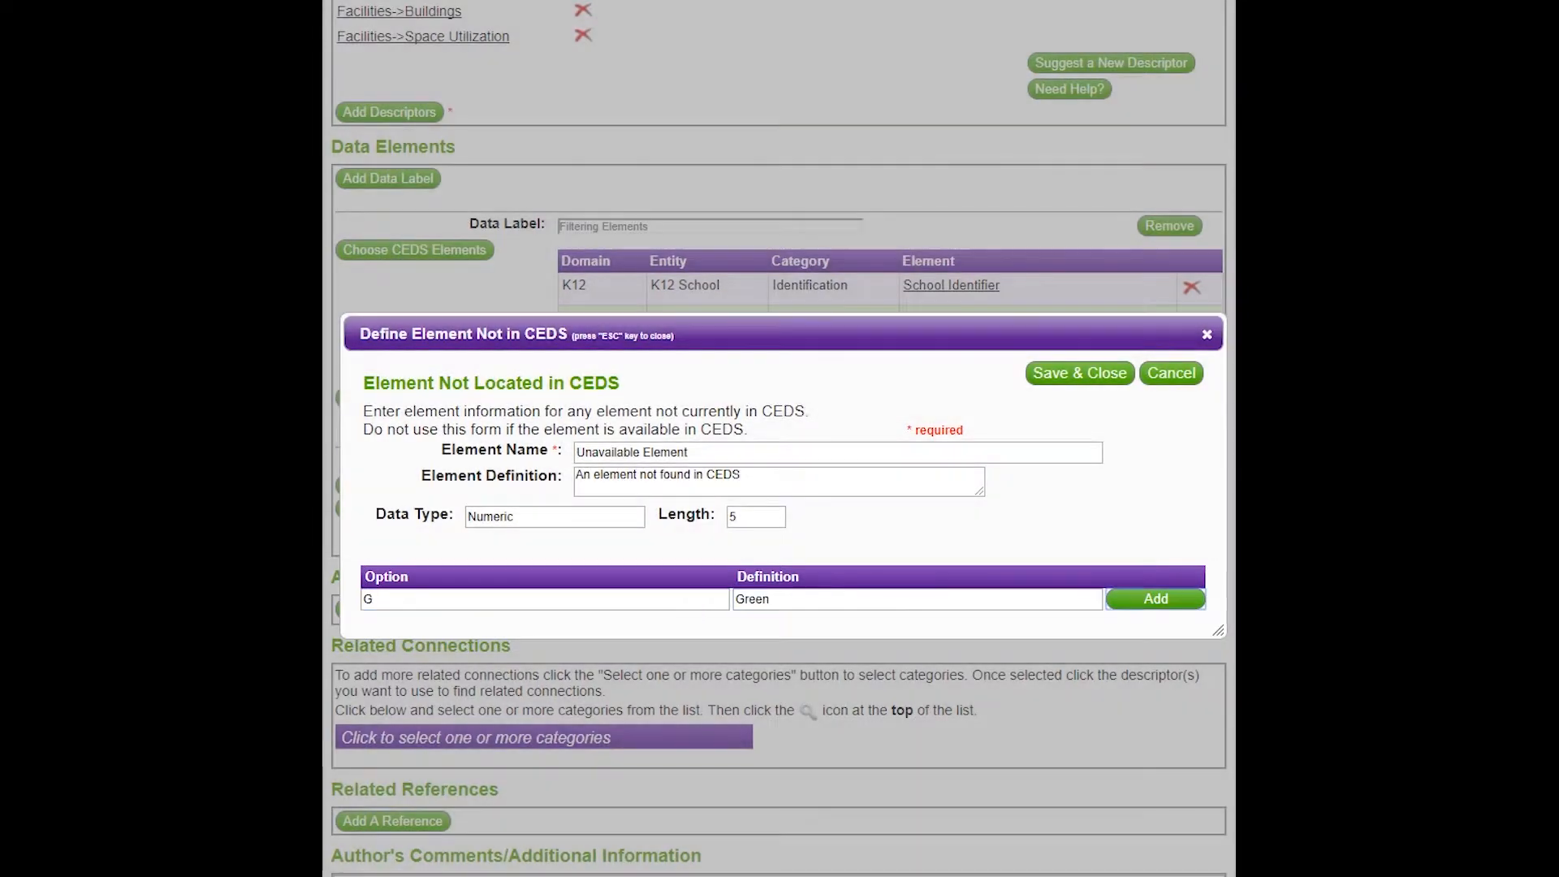
{"action": "key", "text": "Return"}
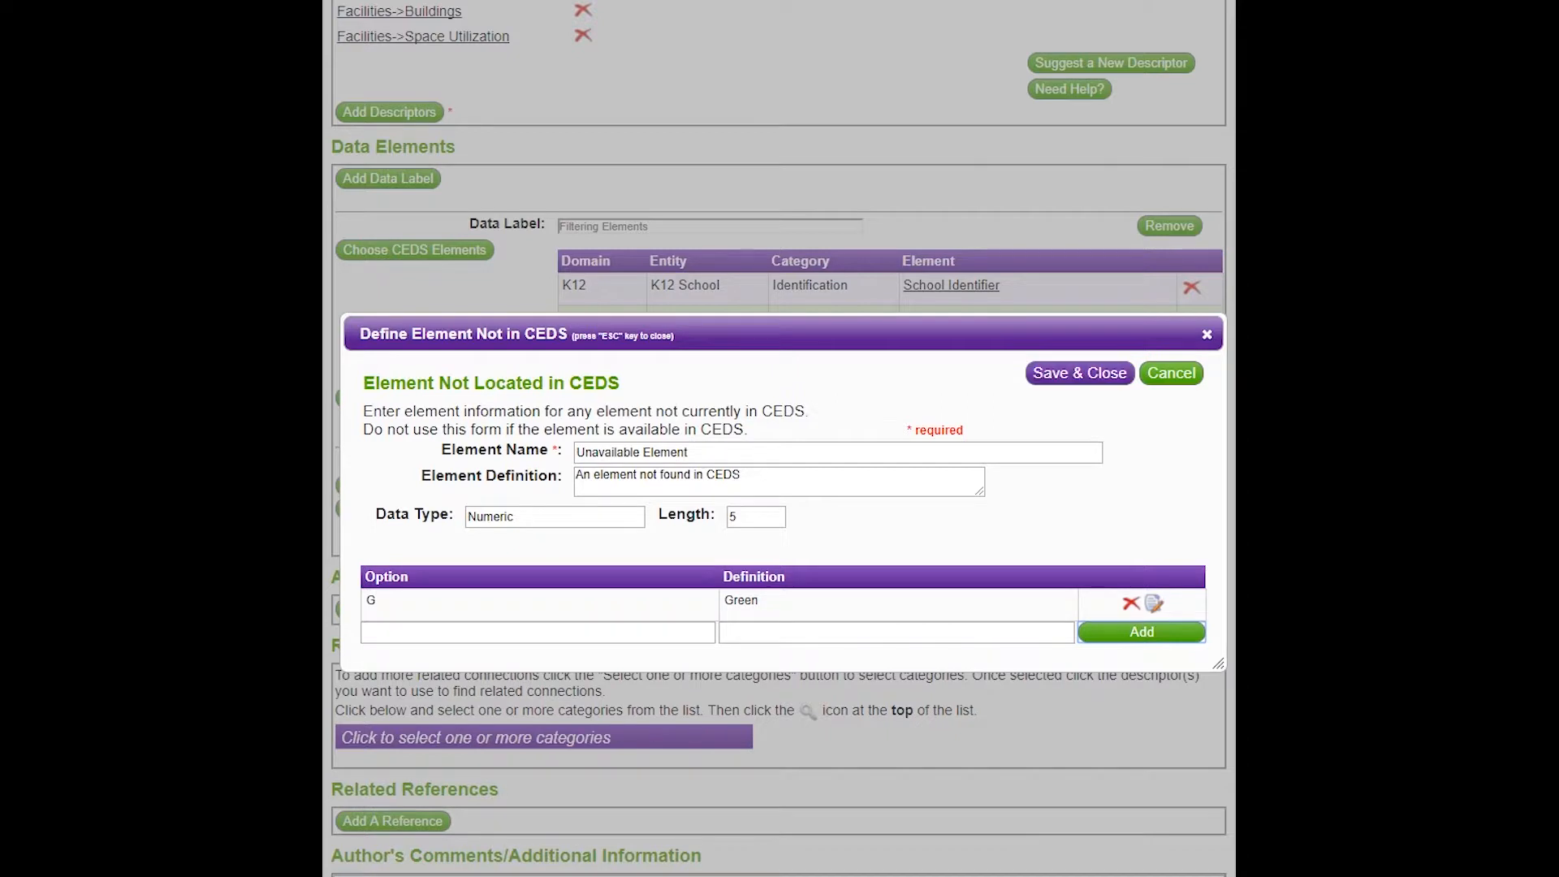
{"action": "left_click", "coordinate": [1079, 373]}
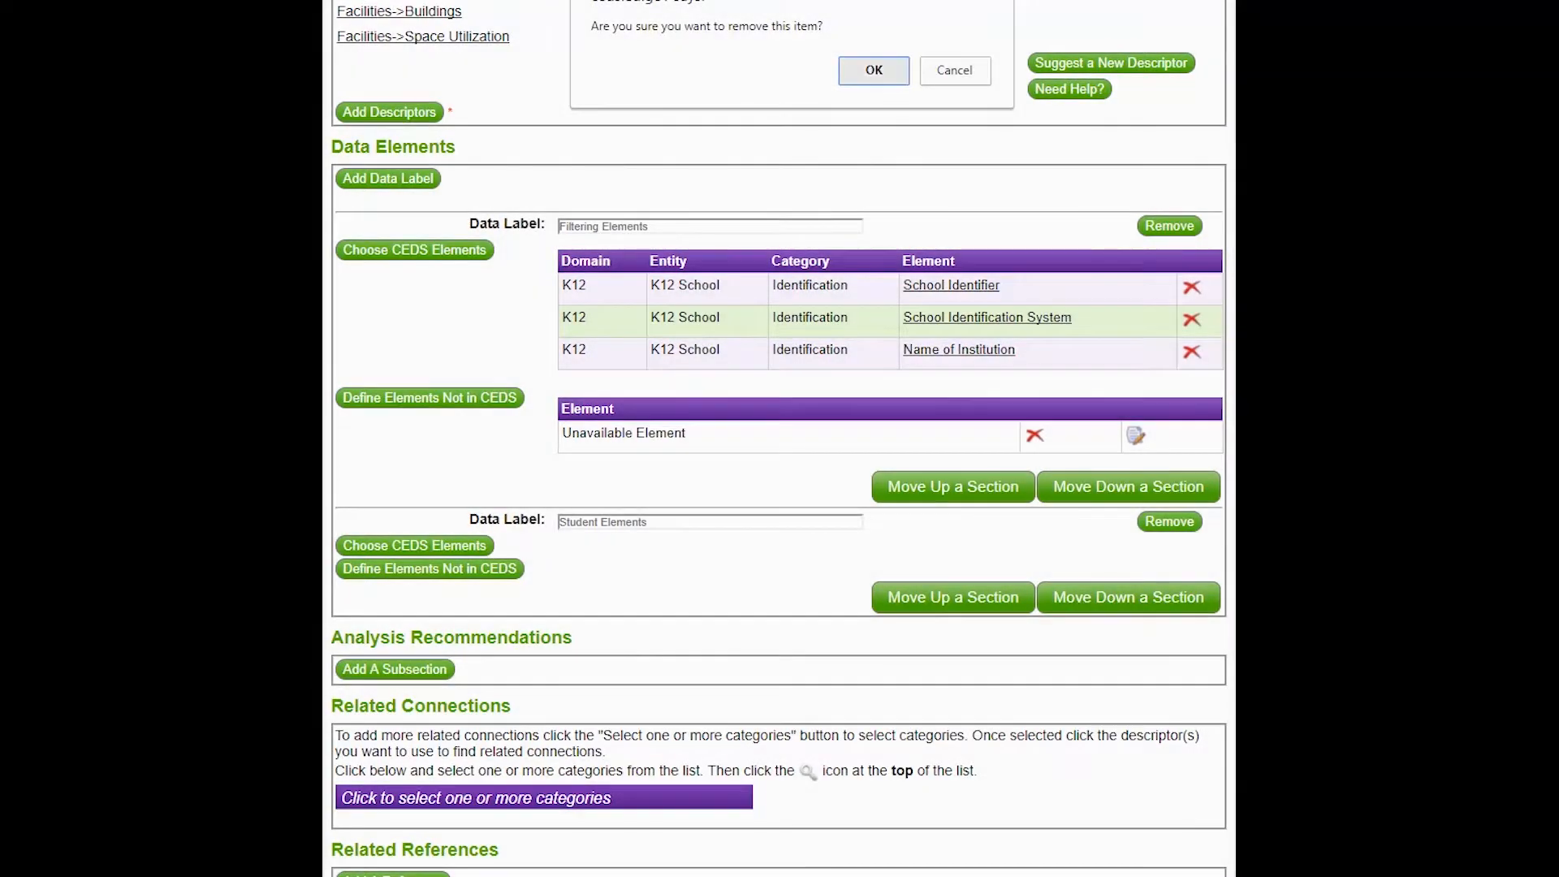
Remove the Name of Institution element from the Filtering Elements label
{"action": "left_click", "coordinate": [874, 71]}
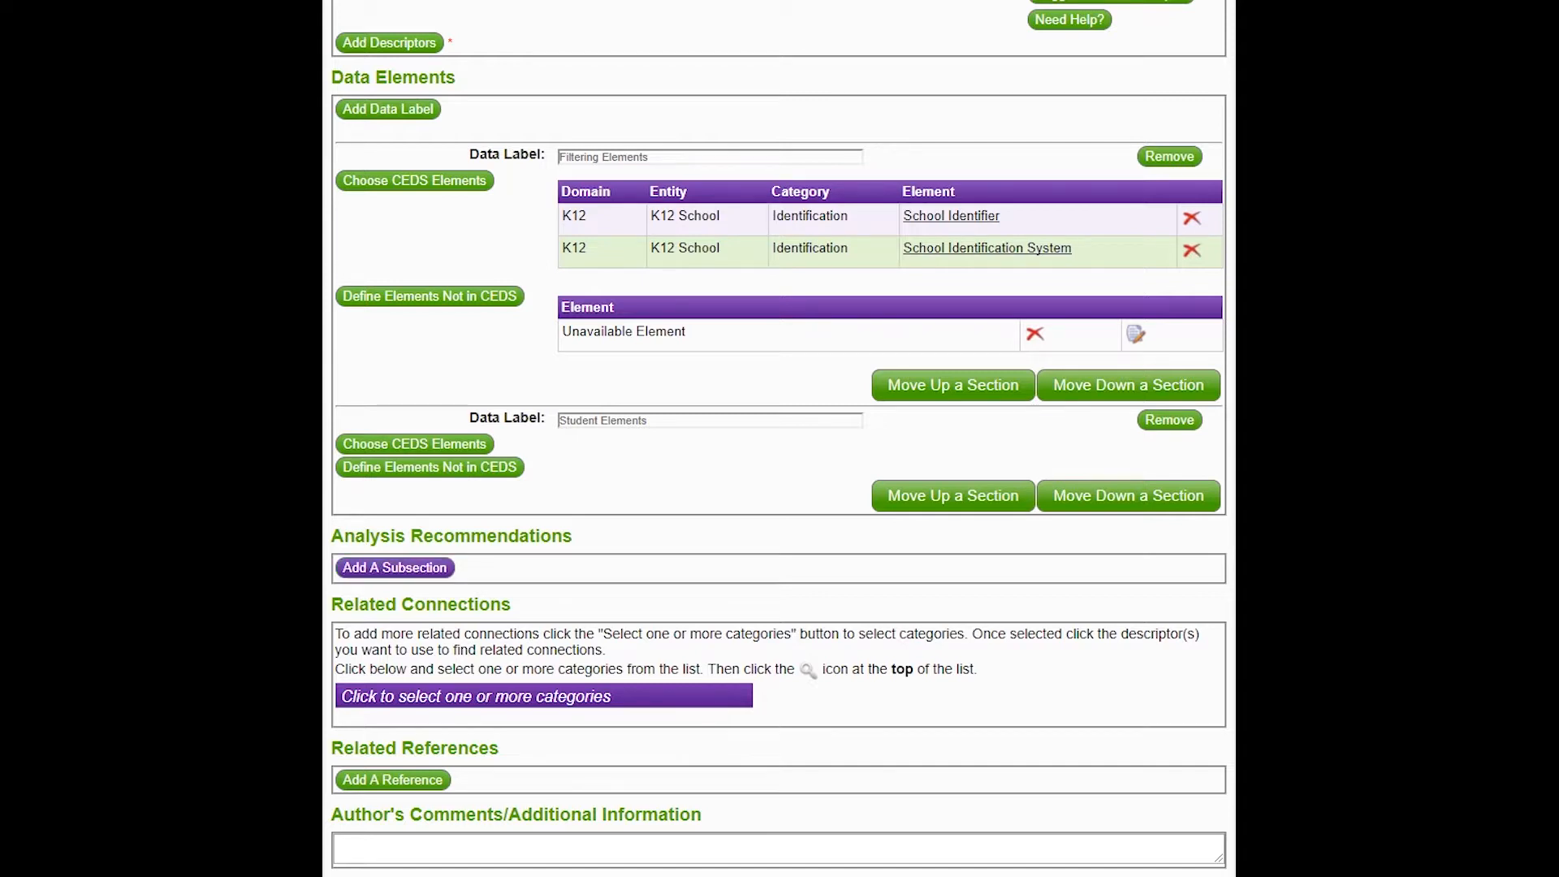
Add an Analysis Recommendations subsection and label it with the suggestion Recommended Years of Data Necessary
{"action": "left_click", "coordinate": [394, 567]}
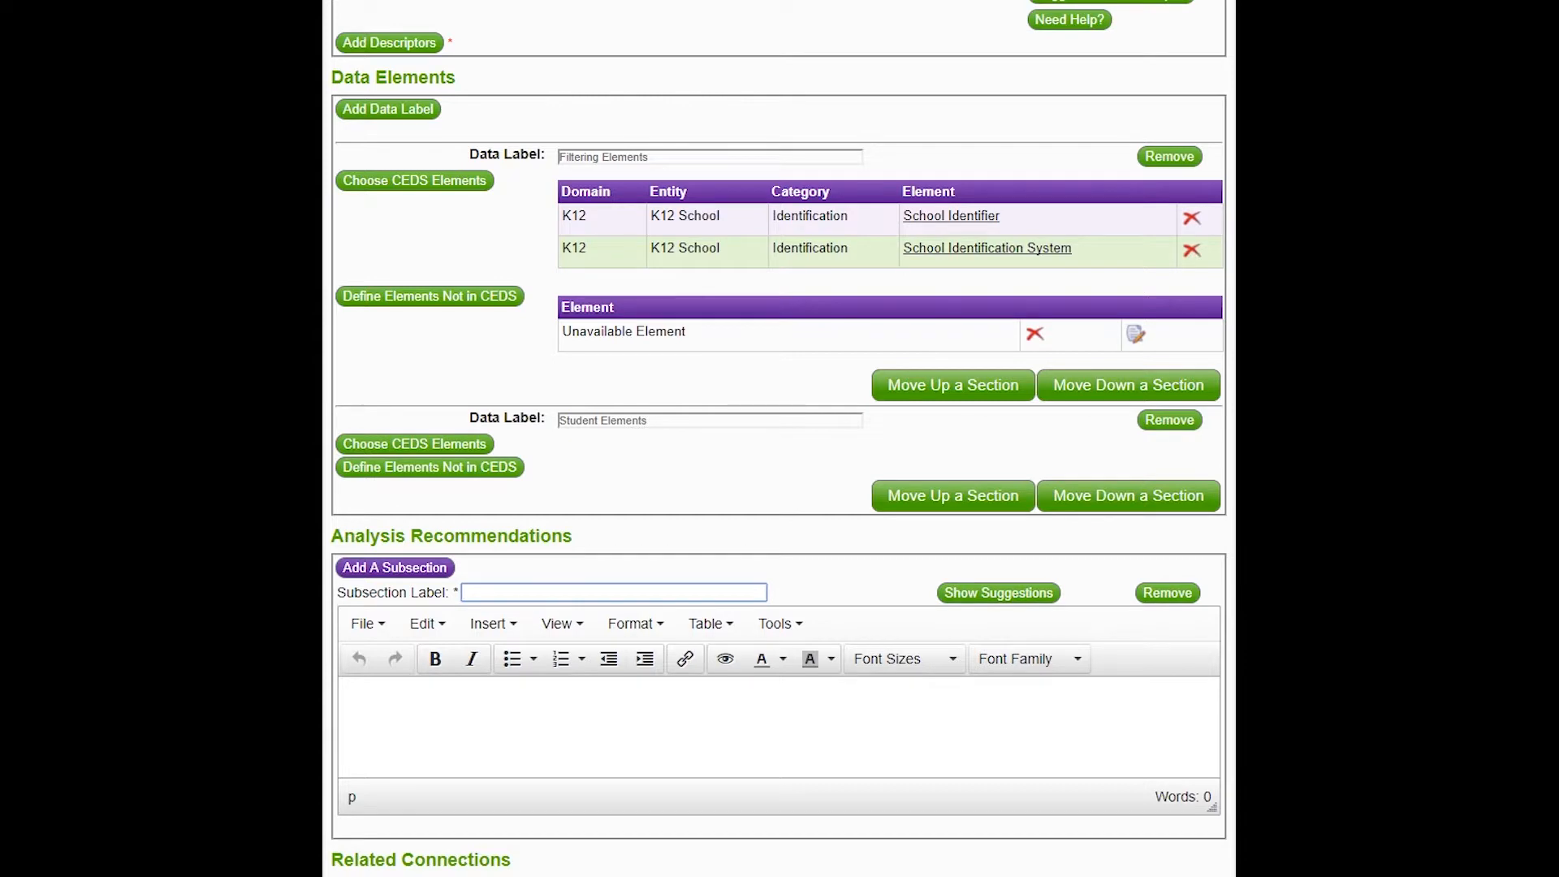
{"action": "left_click", "coordinate": [998, 593]}
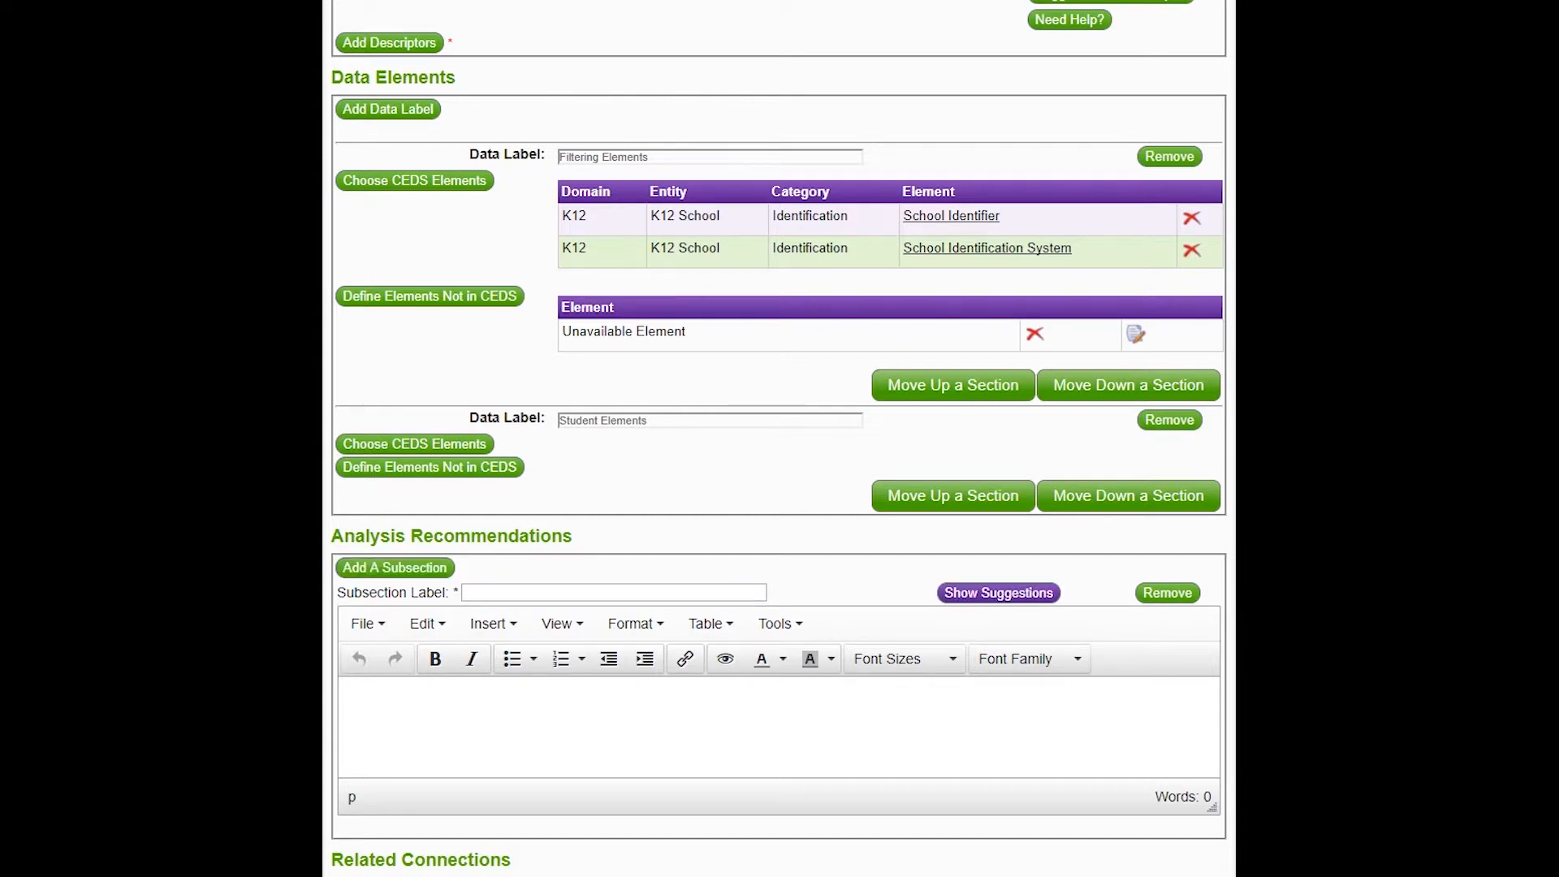
{"action": "left_click", "coordinate": [999, 592]}
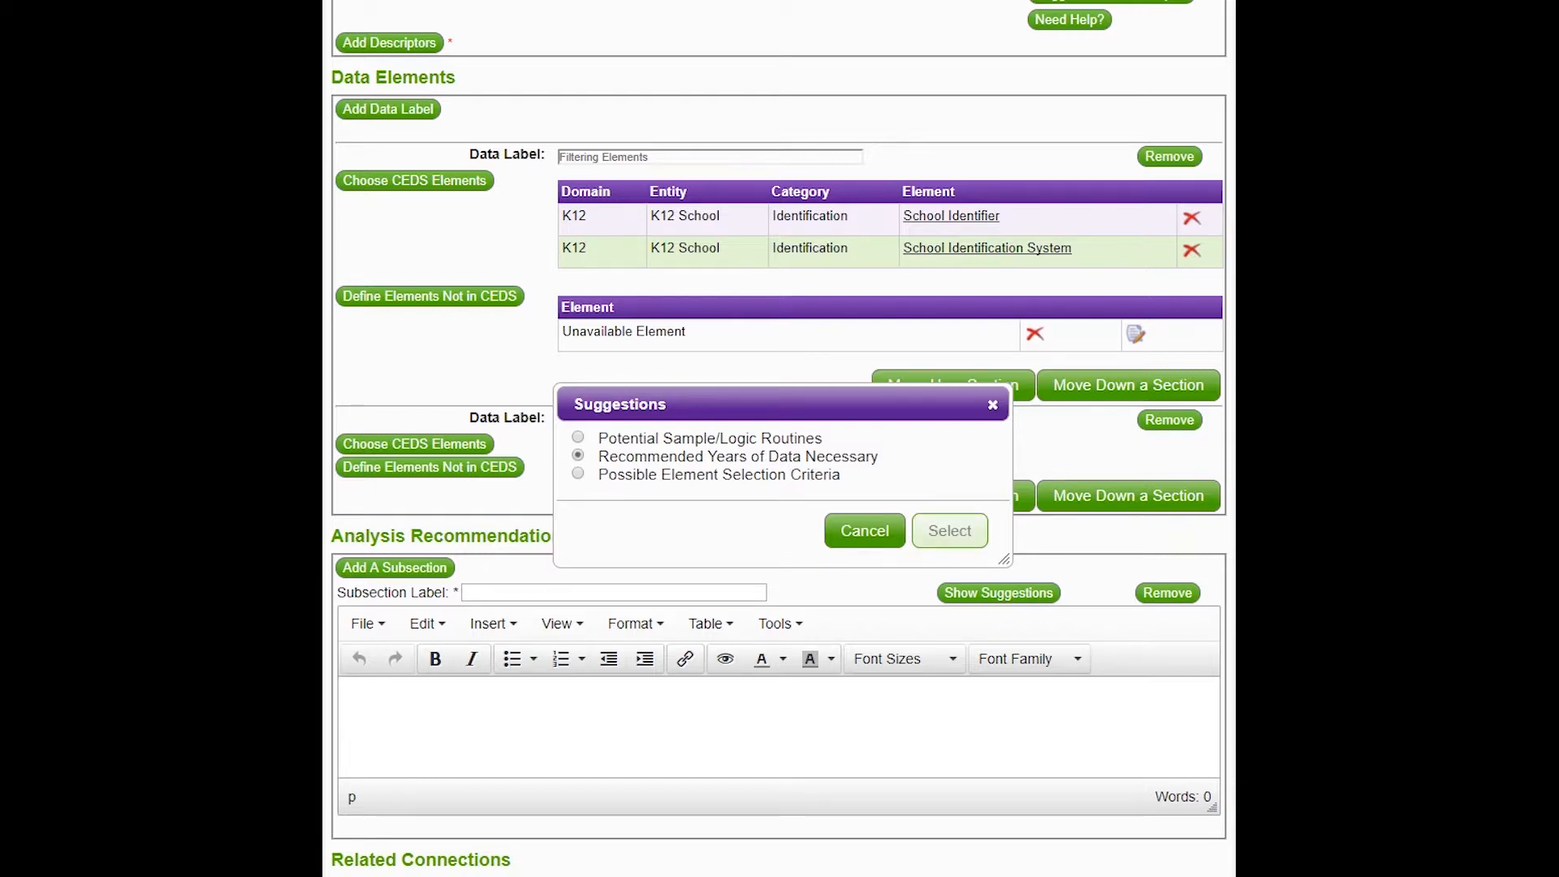
{"action": "left_click", "coordinate": [949, 530]}
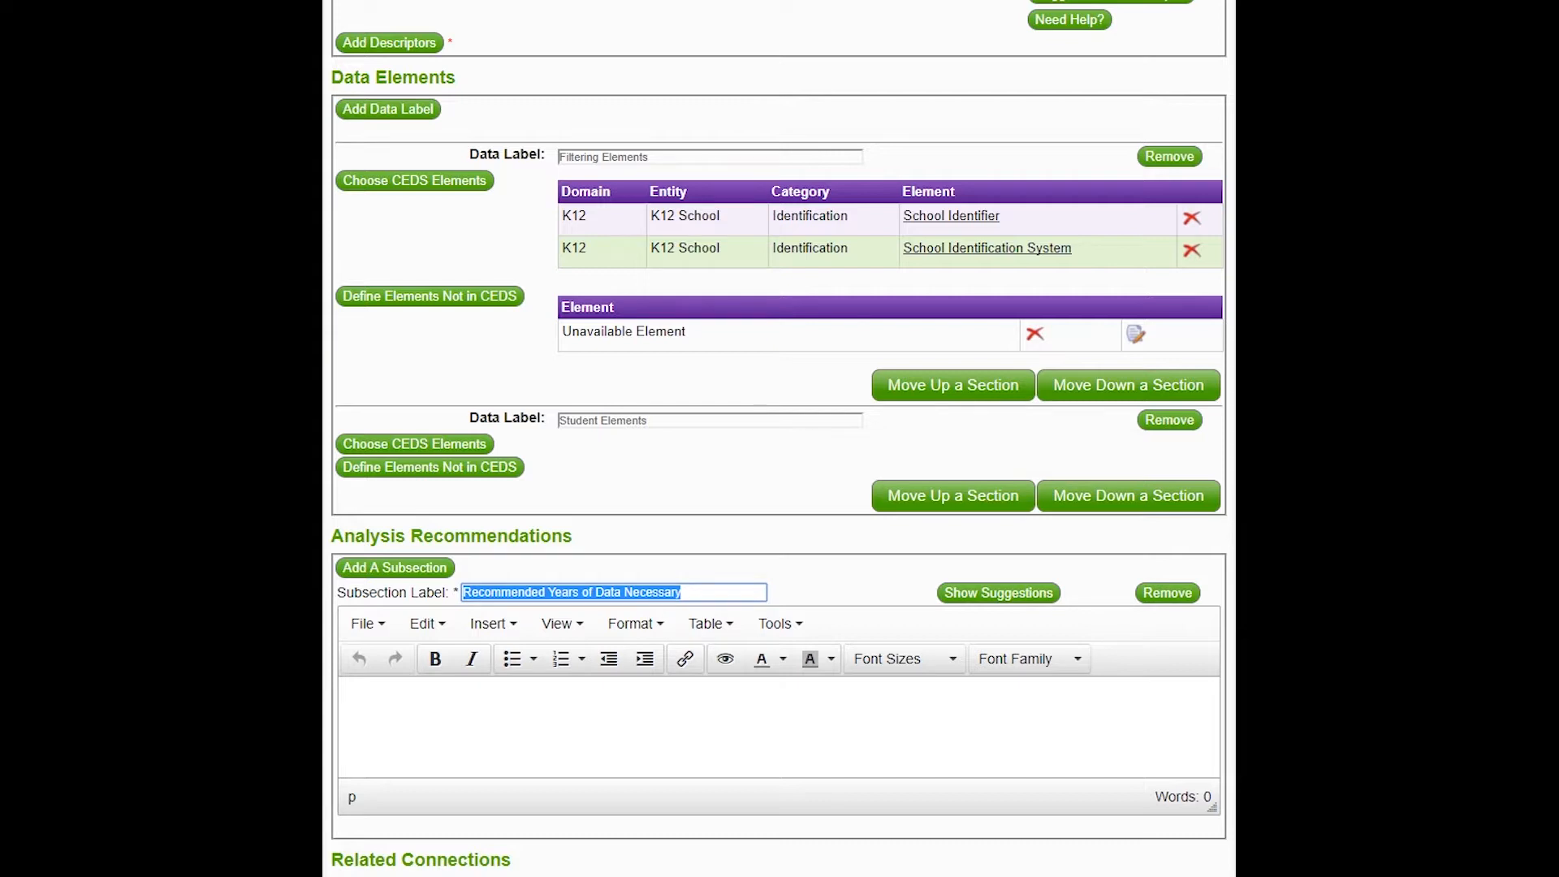
Enter "This is a test subsection." as the subsection's text, correcting the misspelled last word with the spelling suggestion
{"action": "left_click", "coordinate": [778, 726]}
{"action": "scroll", "coordinate": [779, 438], "scroll_direction": "down", "scroll_amount": 2}
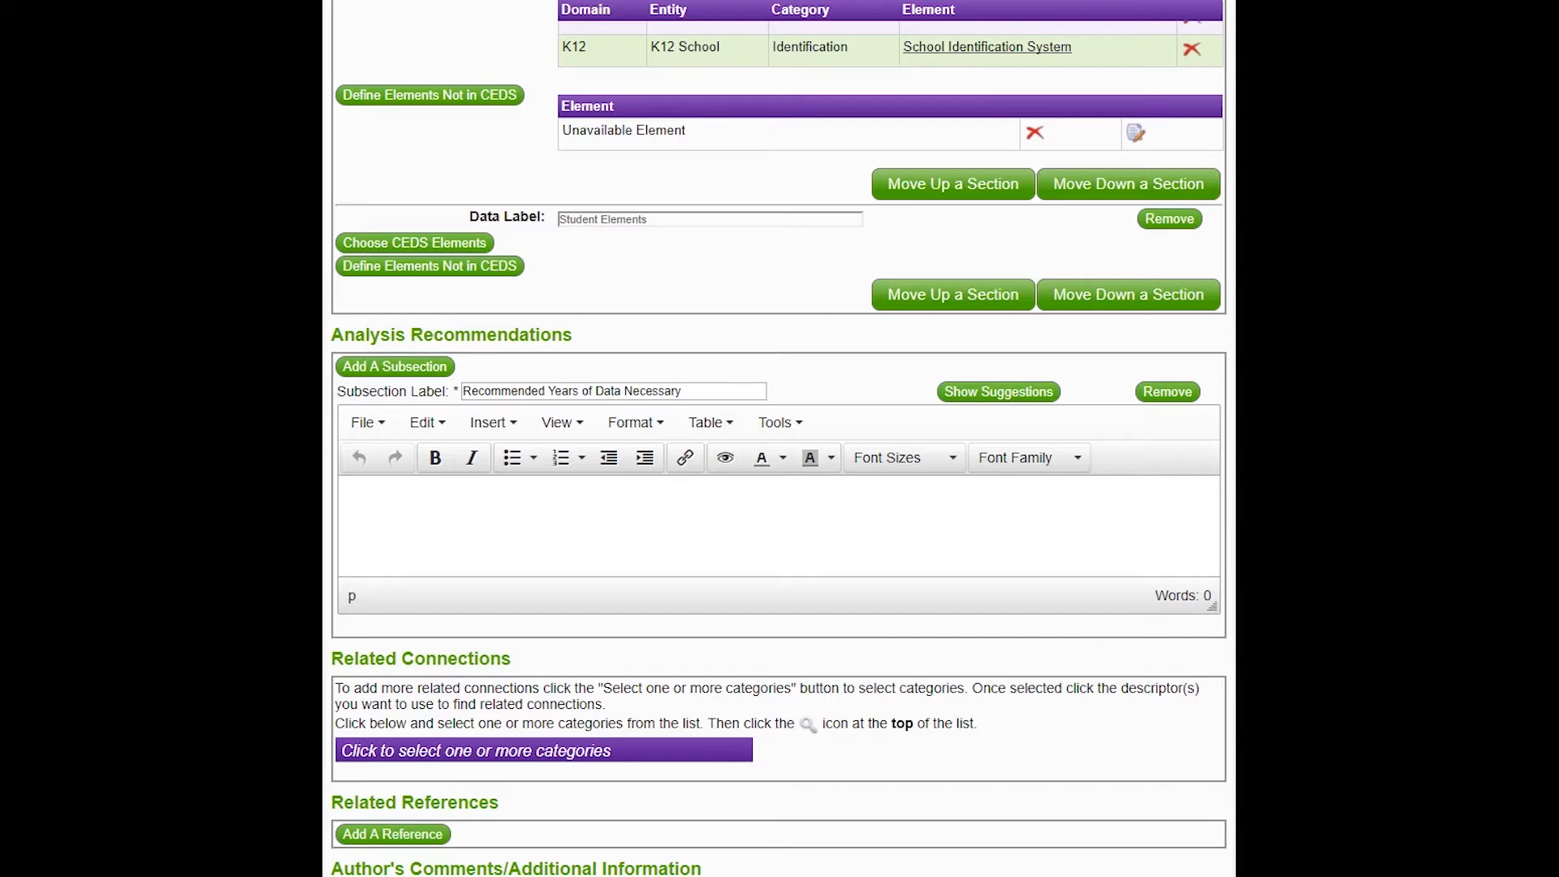
{"action": "type", "text": "This is a test subsectoin."}
{"action": "right_click", "coordinate": [451, 495]}
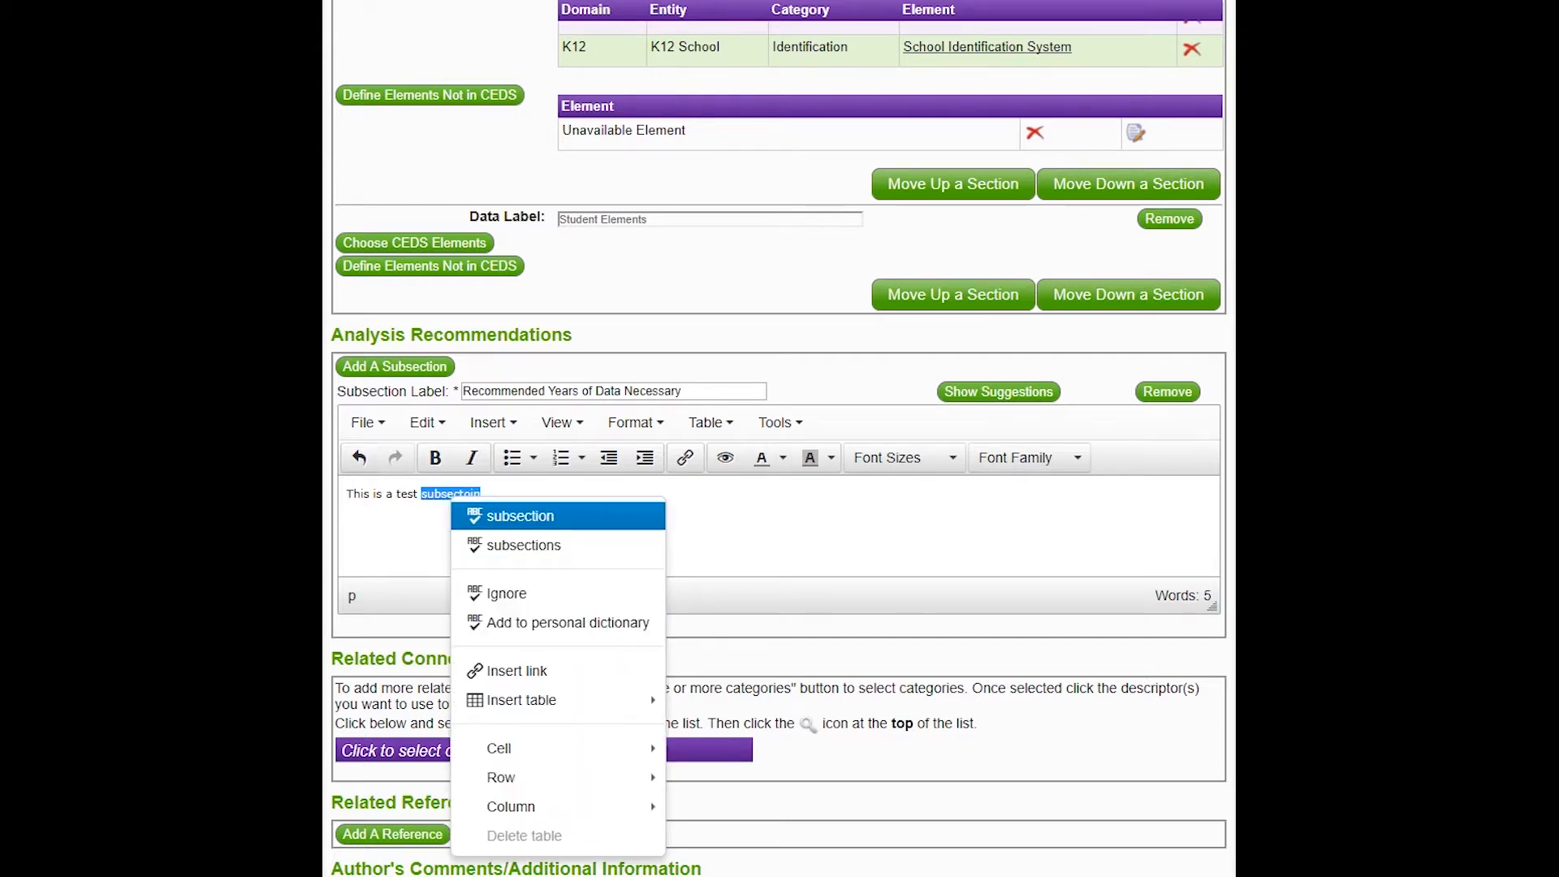
{"action": "left_click", "coordinate": [519, 516]}
Add a second analysis subsection labelled Possible Element Selection Criteria with the text "This is another test subsection."
{"action": "left_click", "coordinate": [395, 366]}
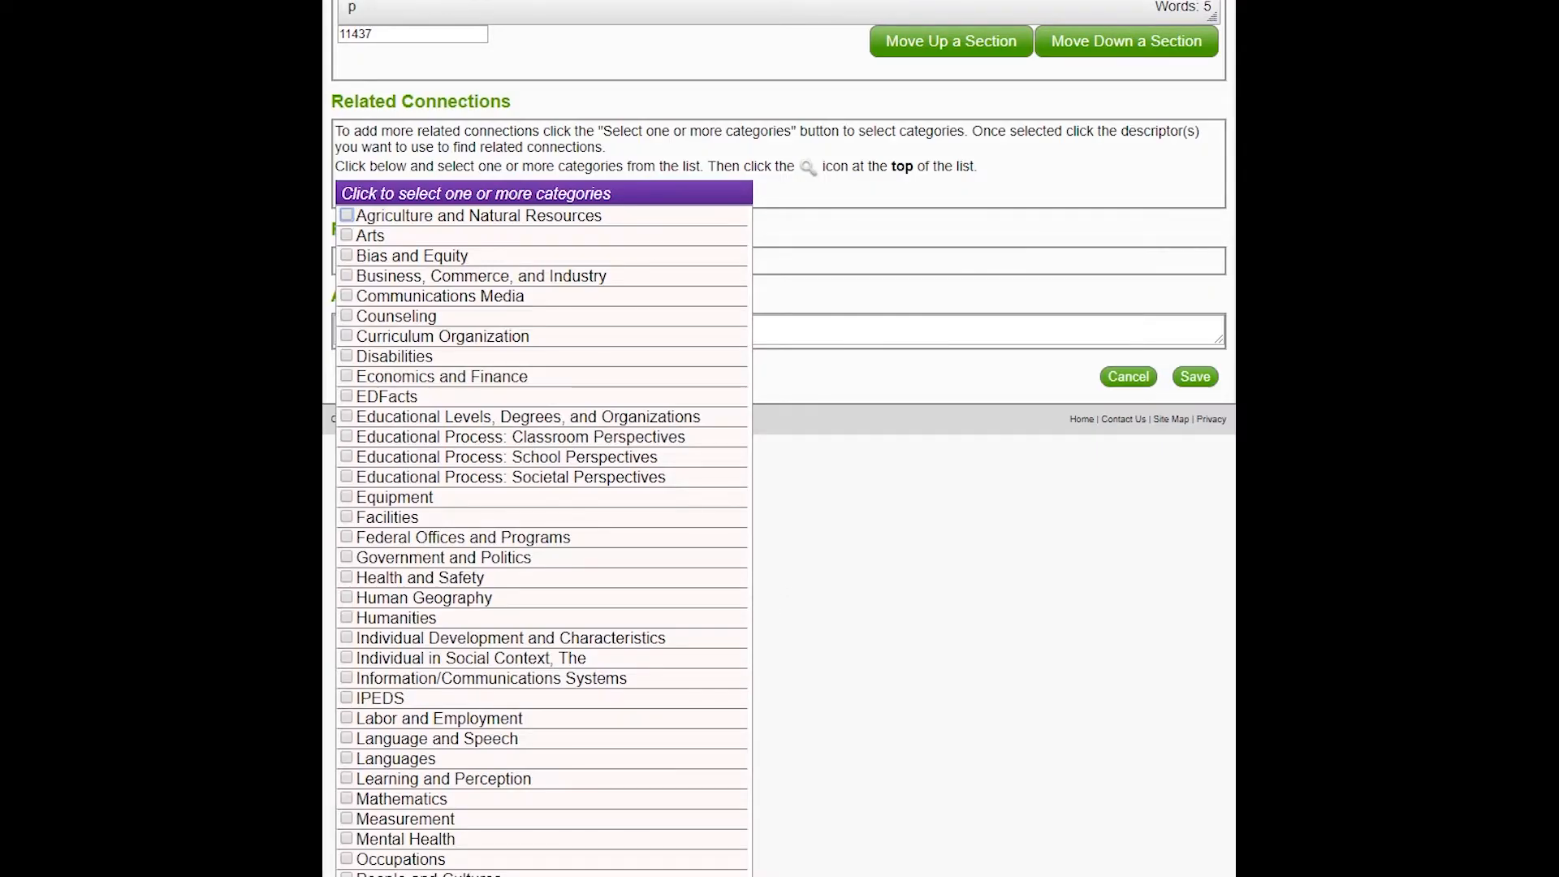
Find related connections in the Economics and Finance category and add the low-income children enrollment and Community Colleges persistence connections
{"action": "scroll", "coordinate": [779, 439], "scroll_direction": "down", "scroll_amount": 2}
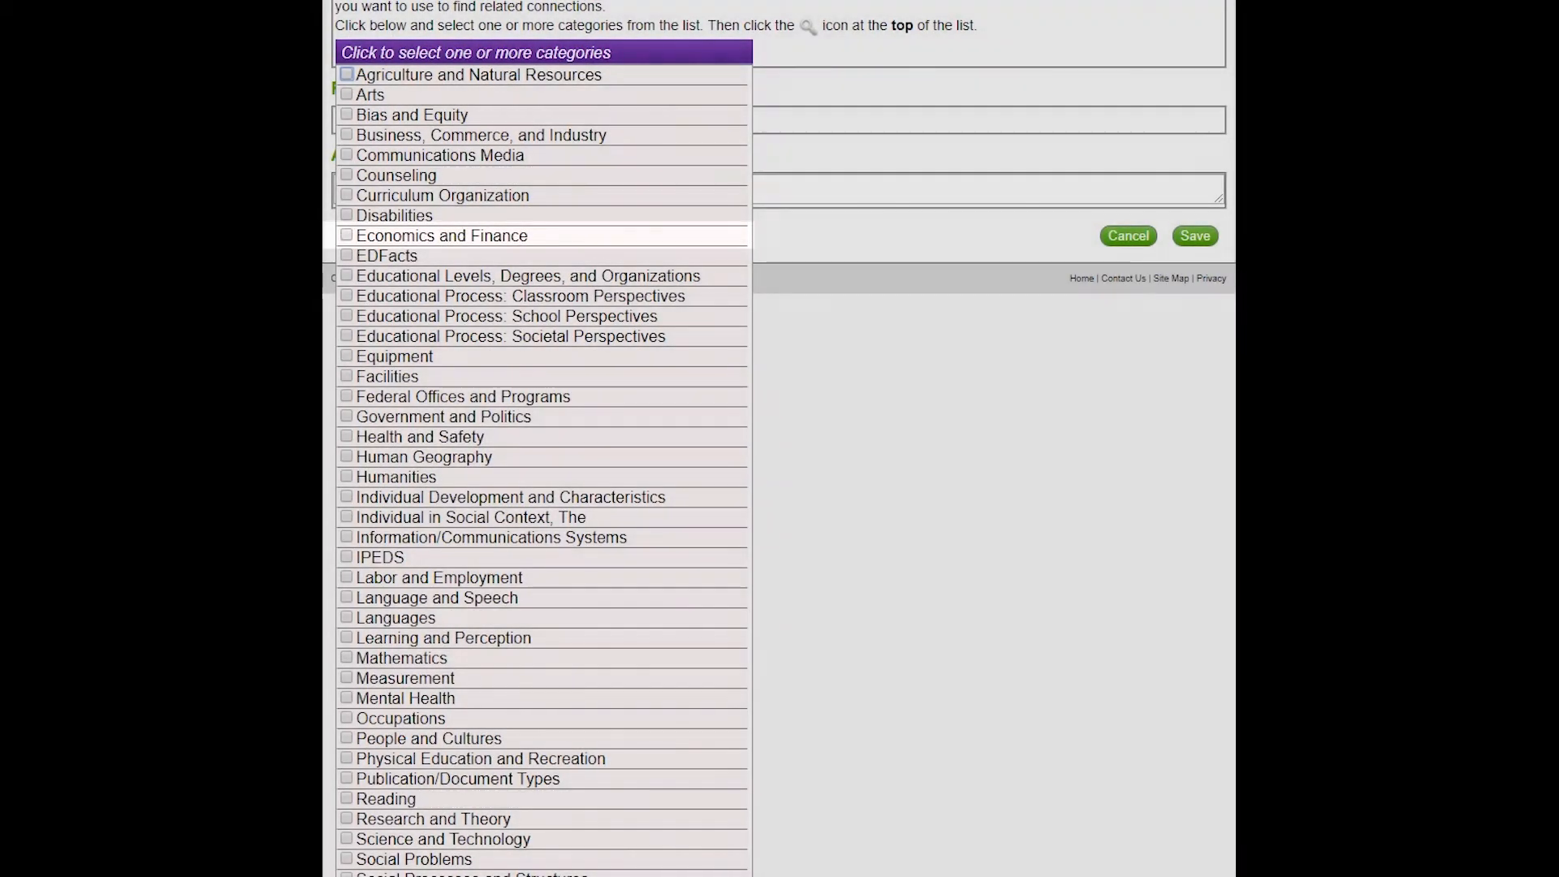
{"action": "left_click", "coordinate": [346, 235]}
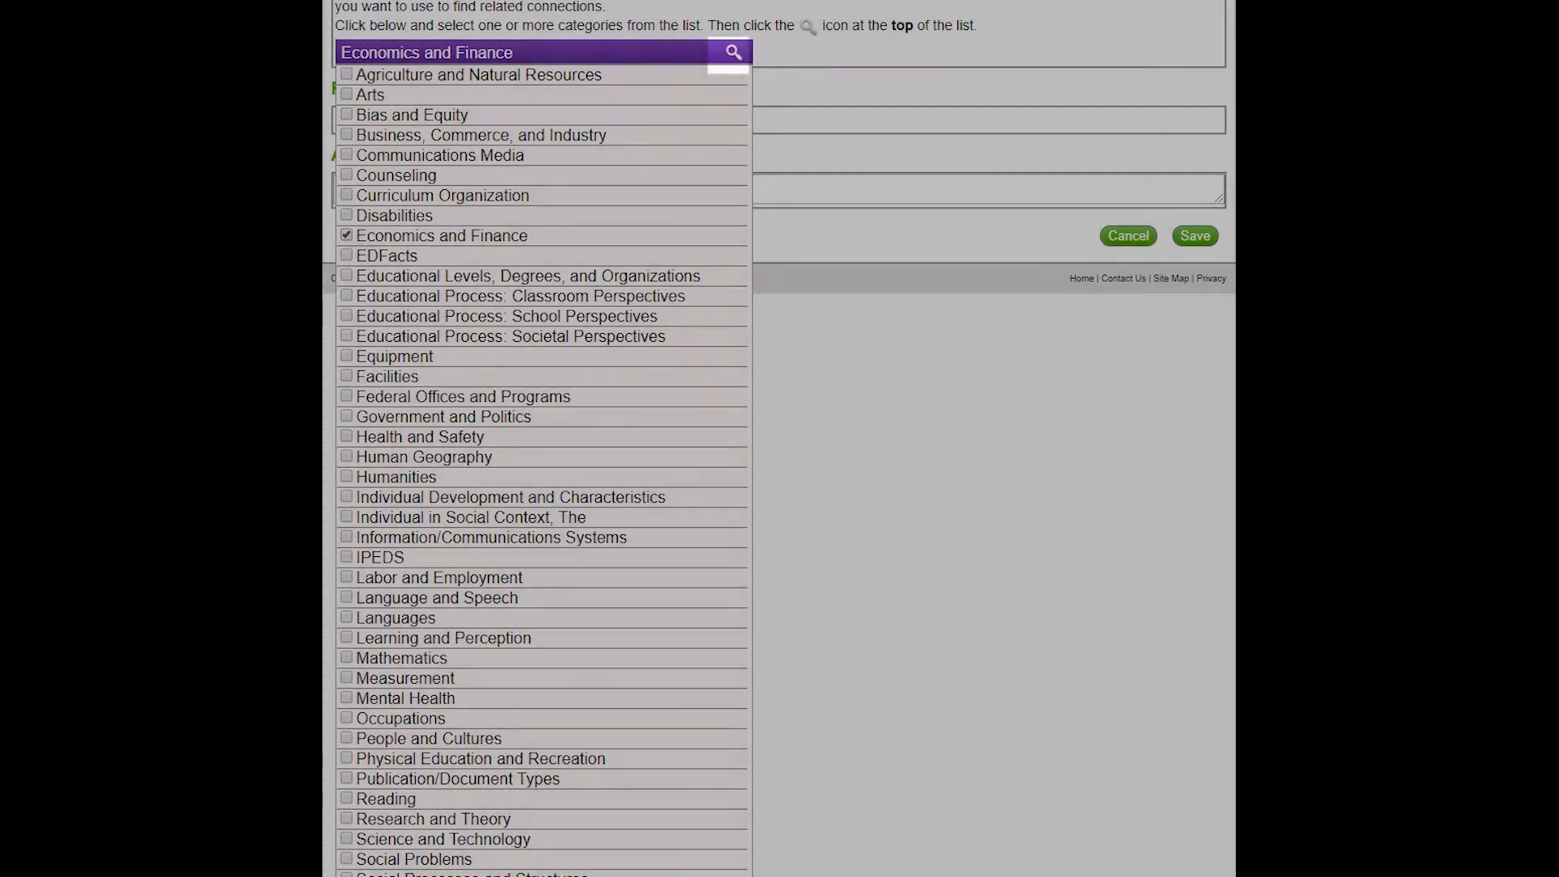
{"action": "left_click", "coordinate": [733, 52]}
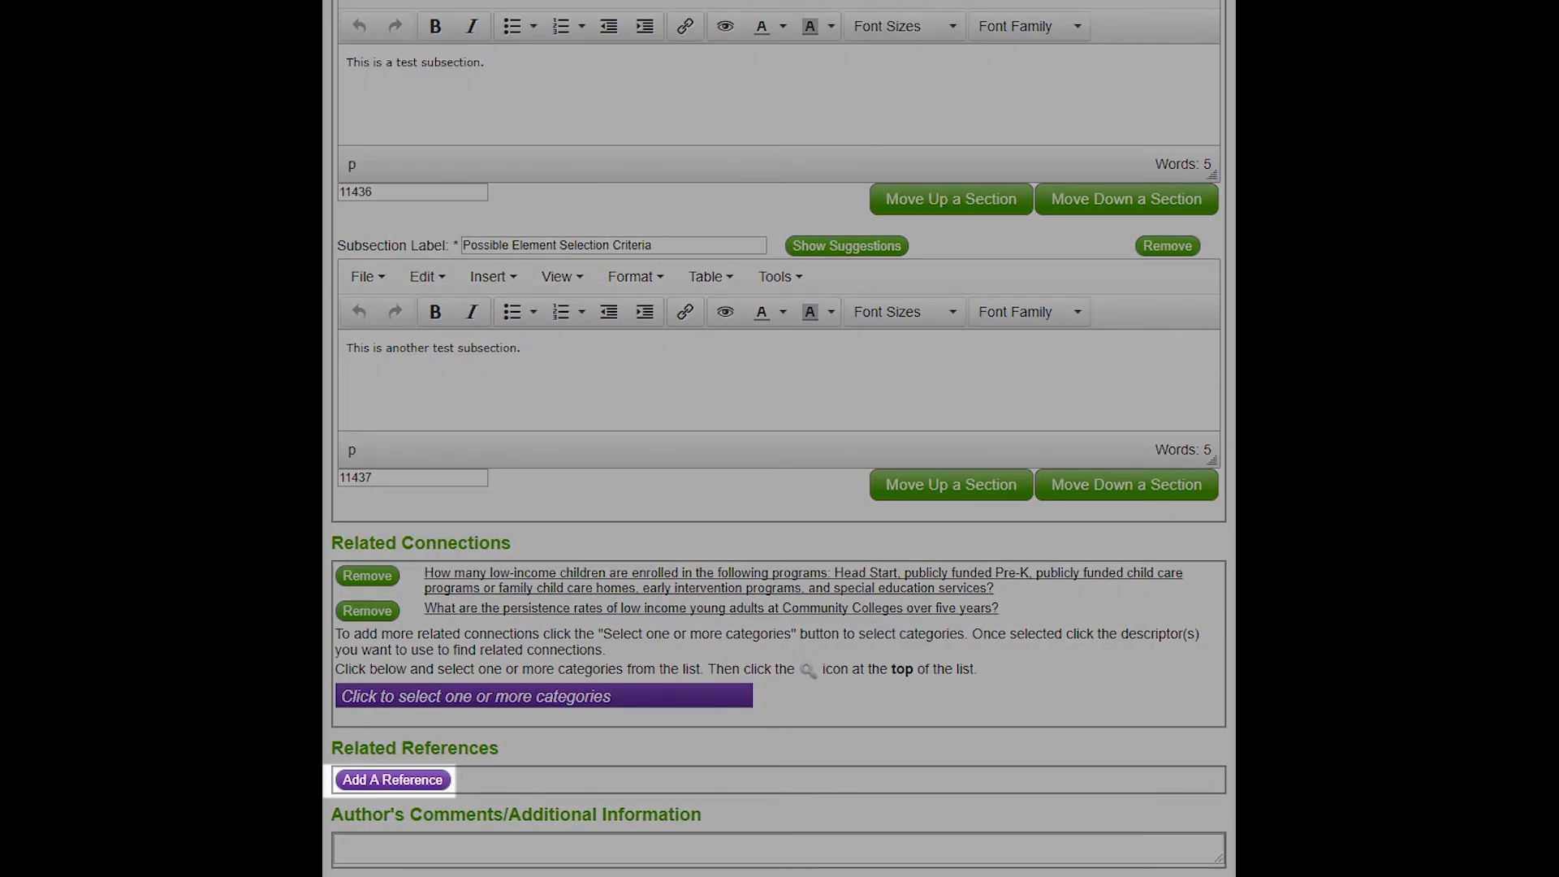
{"action": "left_click", "coordinate": [392, 779]}
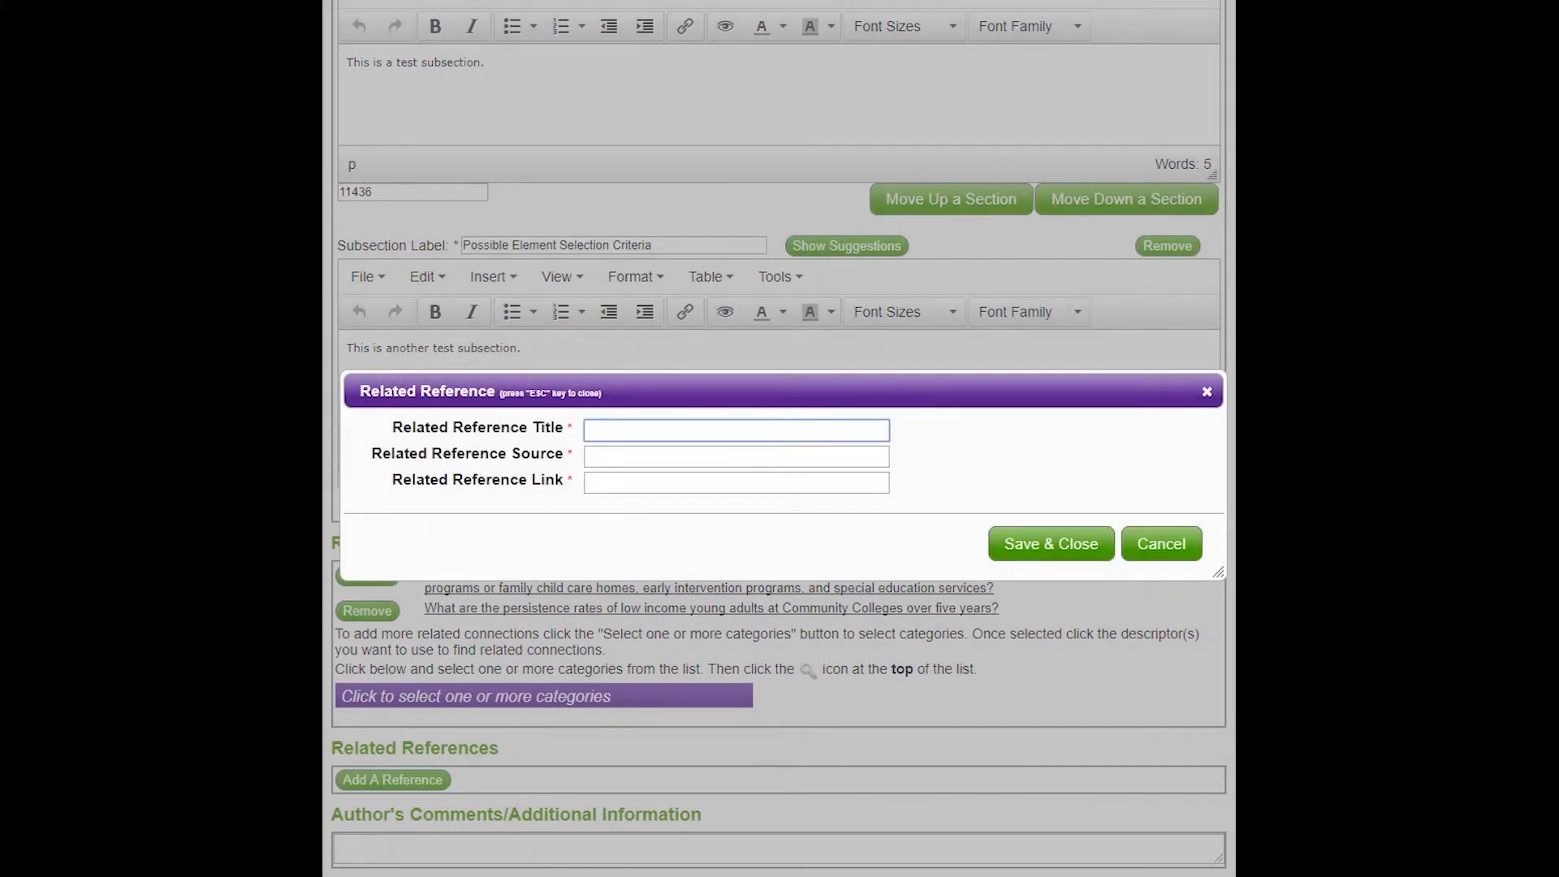
{"action": "type", "text": "A Sample Reference"}
{"action": "key", "text": "Tab"}
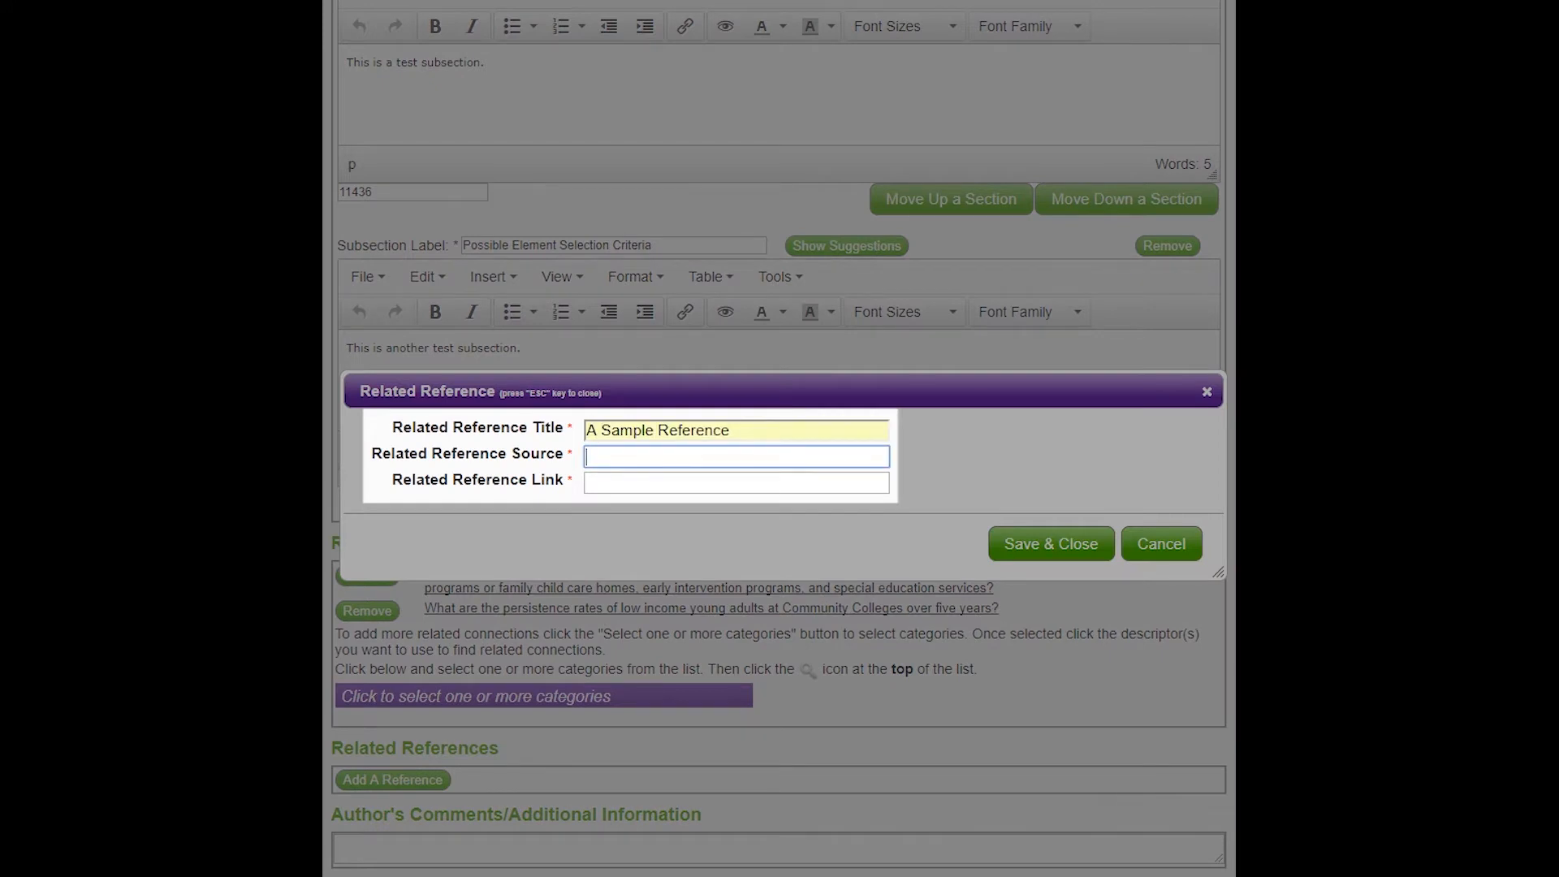
{"action": "type", "text": "A Sample Source"}
{"action": "key", "text": "Tab"}
{"action": "type", "text": "https://ceds.ed.gov"}
{"action": "key", "text": "Tab"}
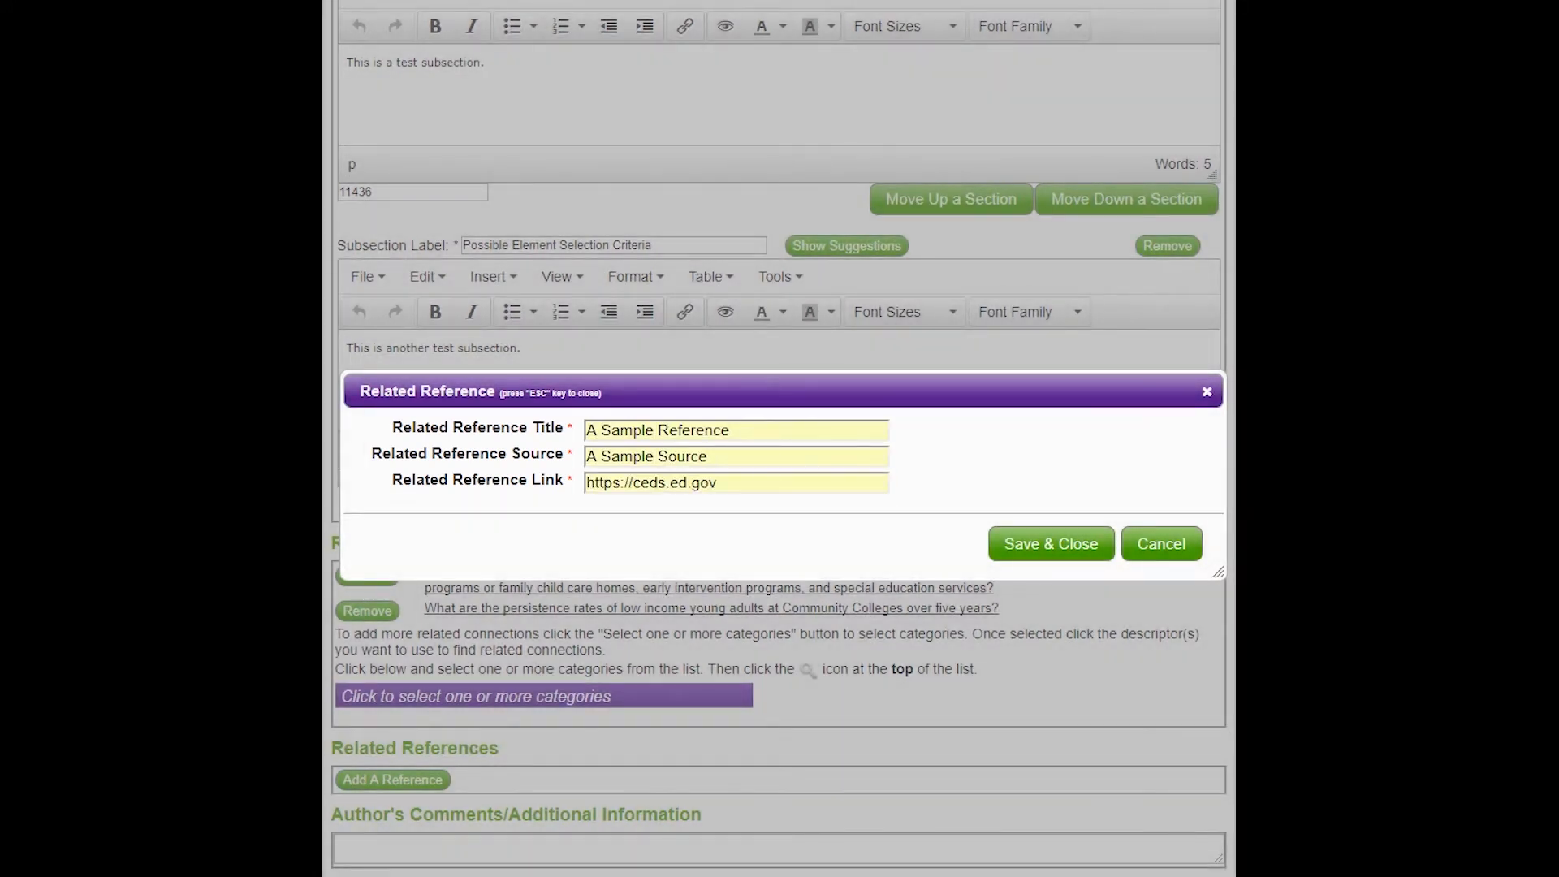
{"action": "left_click", "coordinate": [1051, 544]}
Delete the A Sample Reference entry from the related references and confirm the removal
{"action": "scroll", "coordinate": [780, 438], "scroll_direction": "down", "scroll_amount": 1}
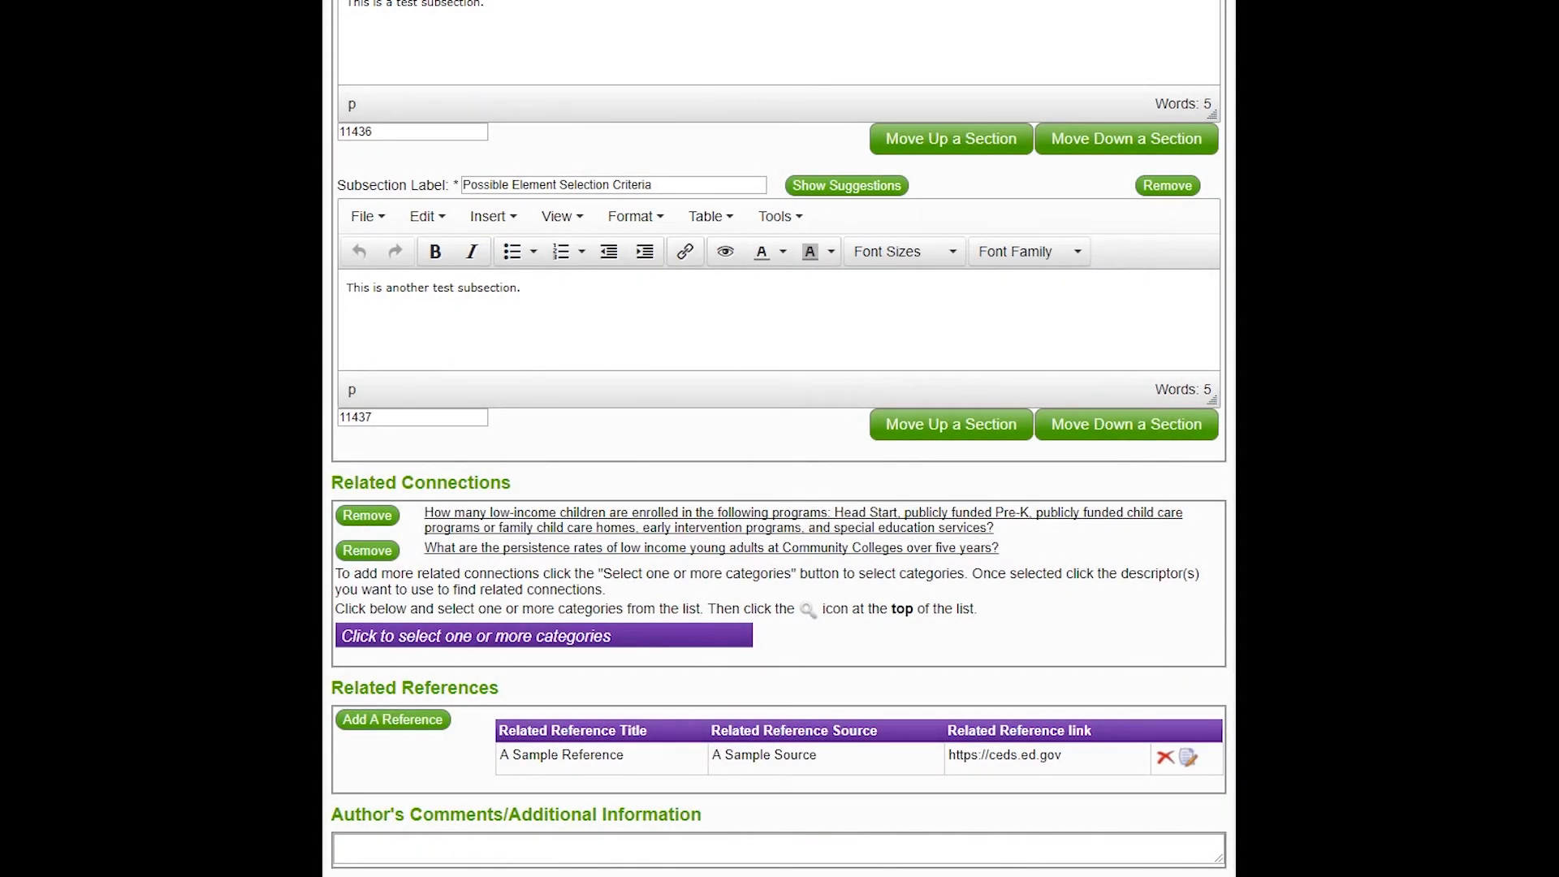
{"action": "left_click", "coordinate": [1165, 757]}
{"action": "key", "text": "Return"}
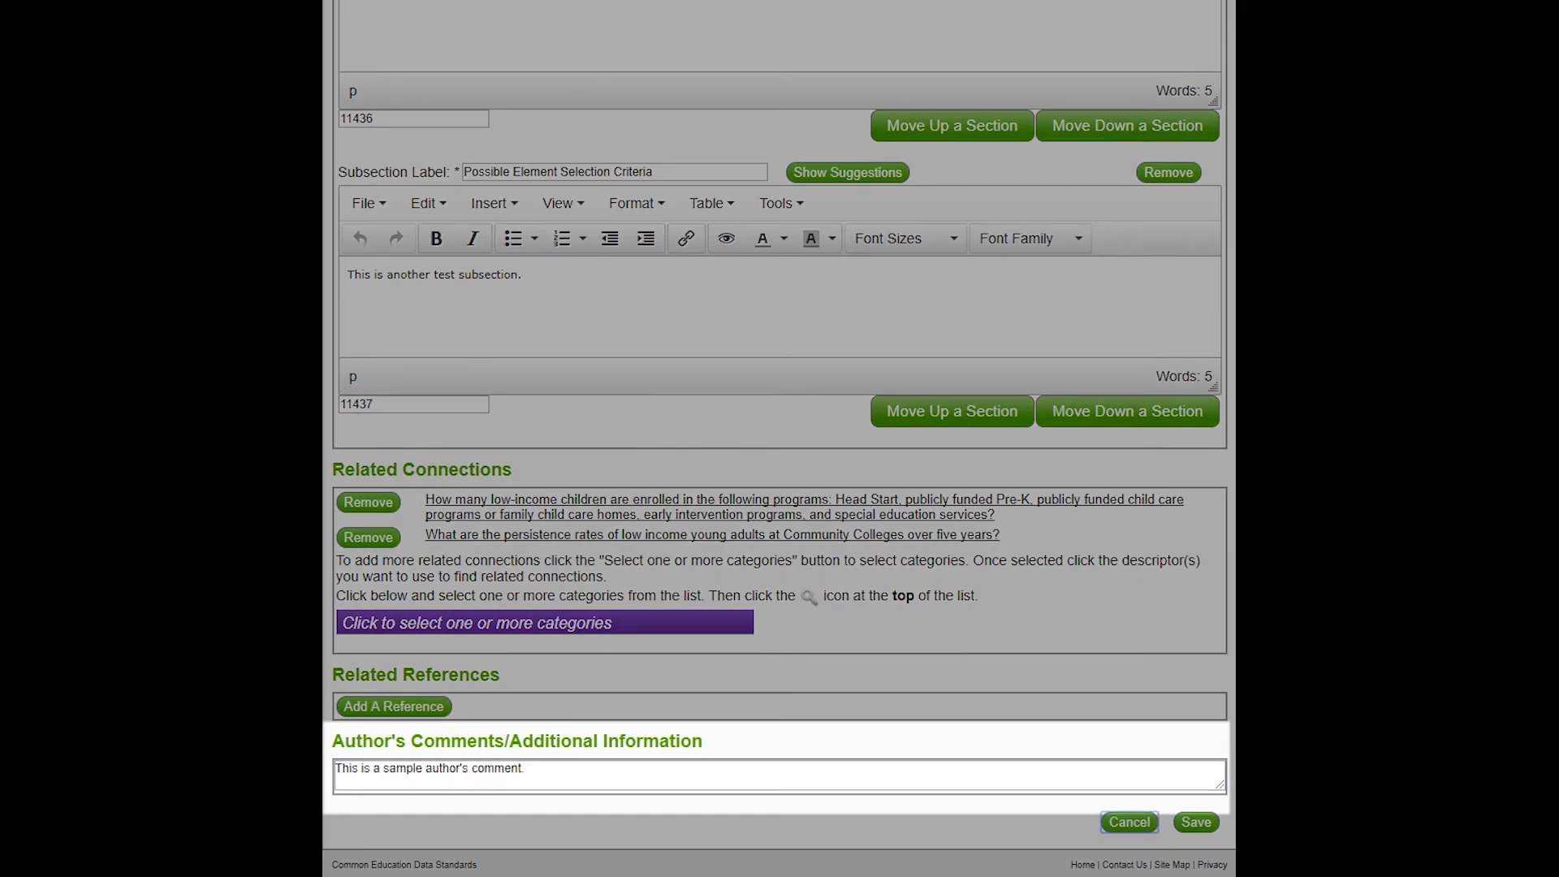
Enter the author's comment "This is a sample author's comment." and save the connection
{"action": "key", "text": "Tab"}
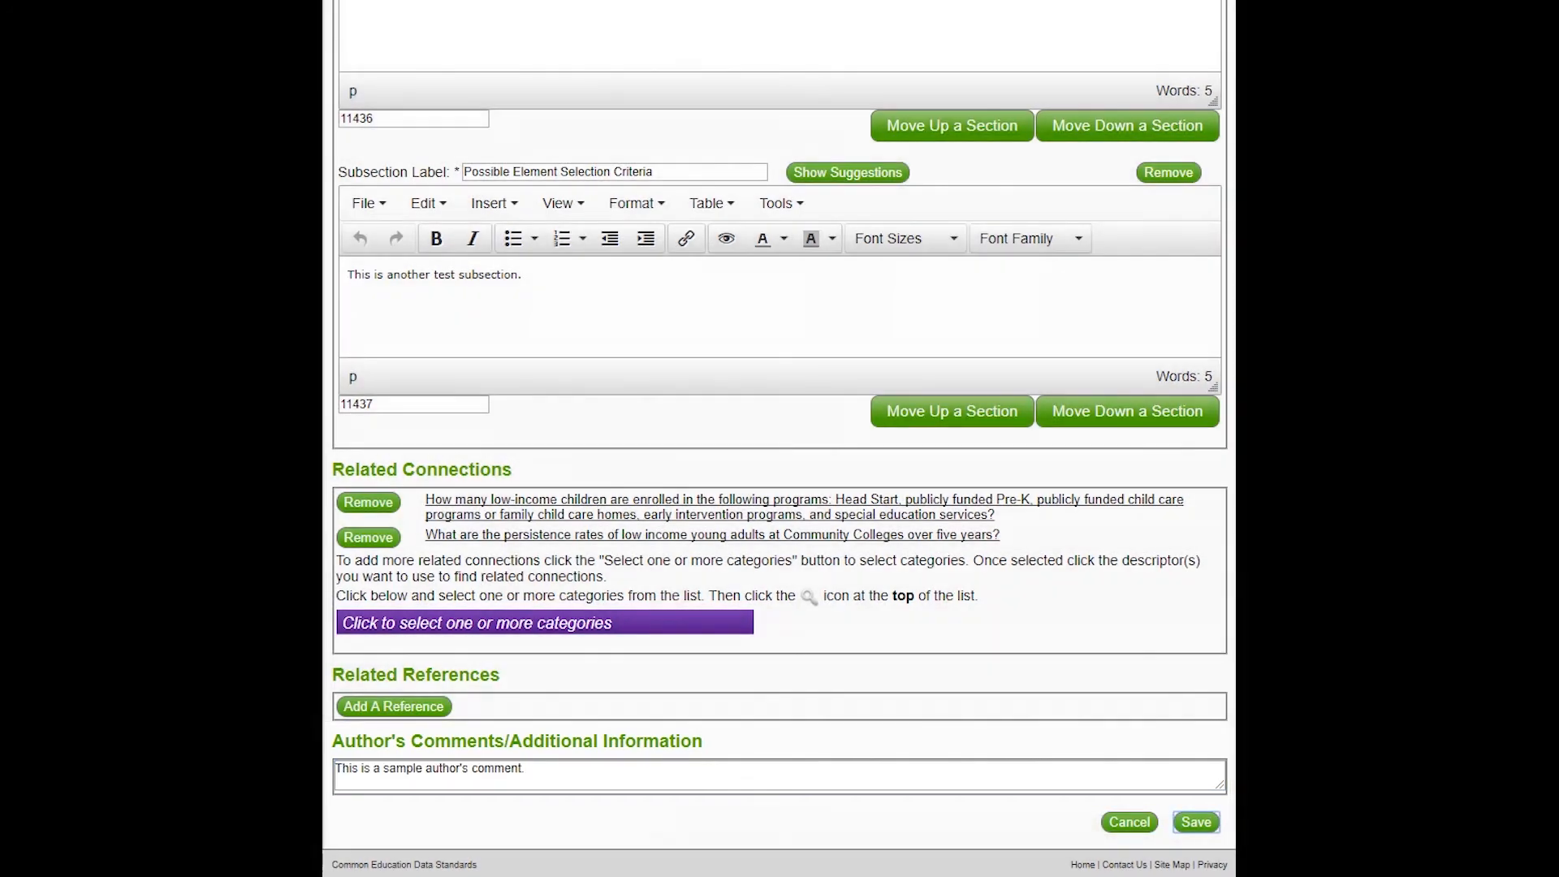